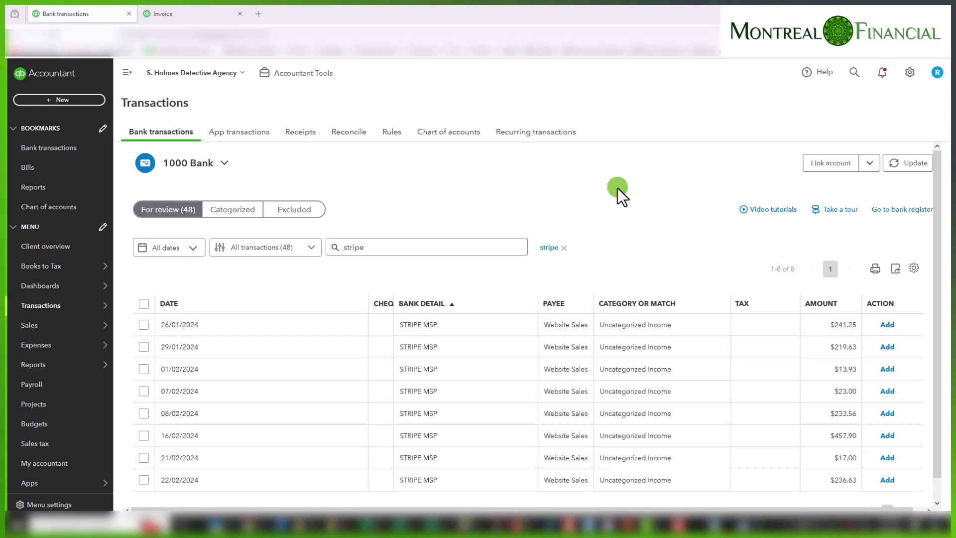
Open Sales > Invoices in a new browser tab and close the leftover invoice tab
{"action": "mouse_move", "coordinate": [77, 313]}
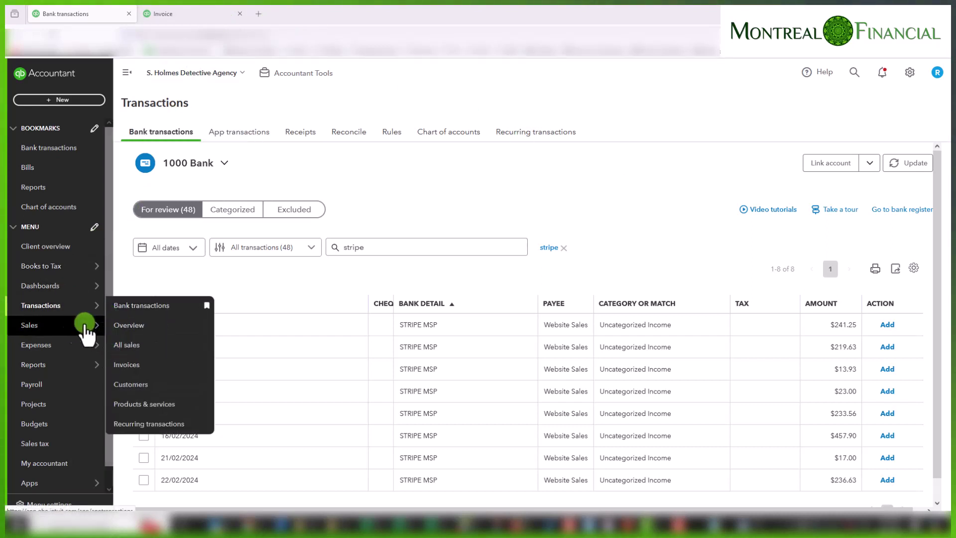
{"action": "right_click", "coordinate": [136, 366]}
{"action": "left_click", "coordinate": [158, 375]}
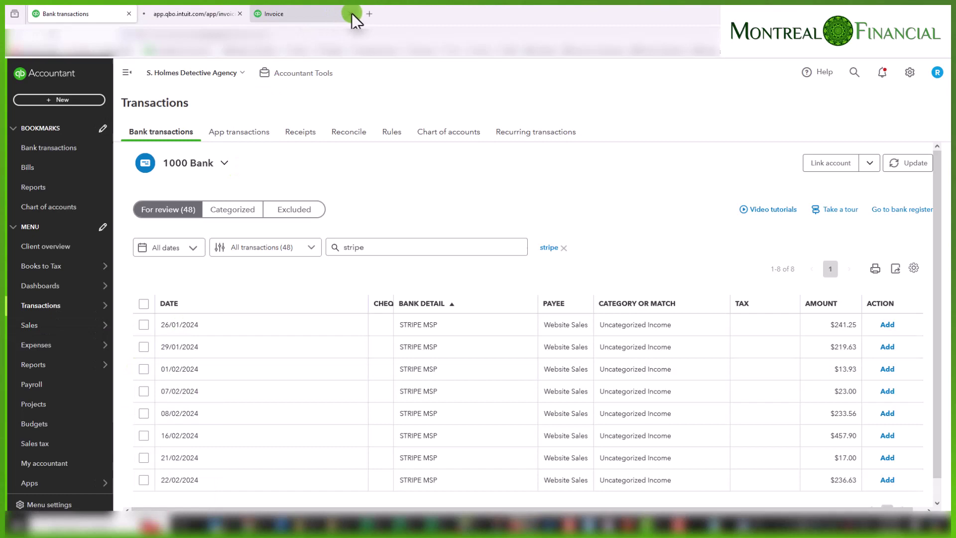
{"action": "left_click", "coordinate": [351, 13]}
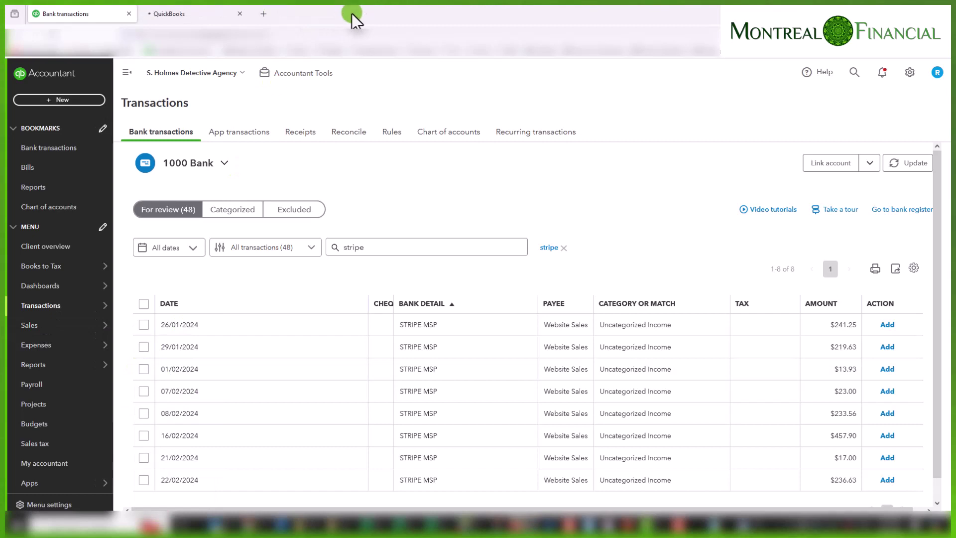
{"action": "left_click", "coordinate": [194, 16]}
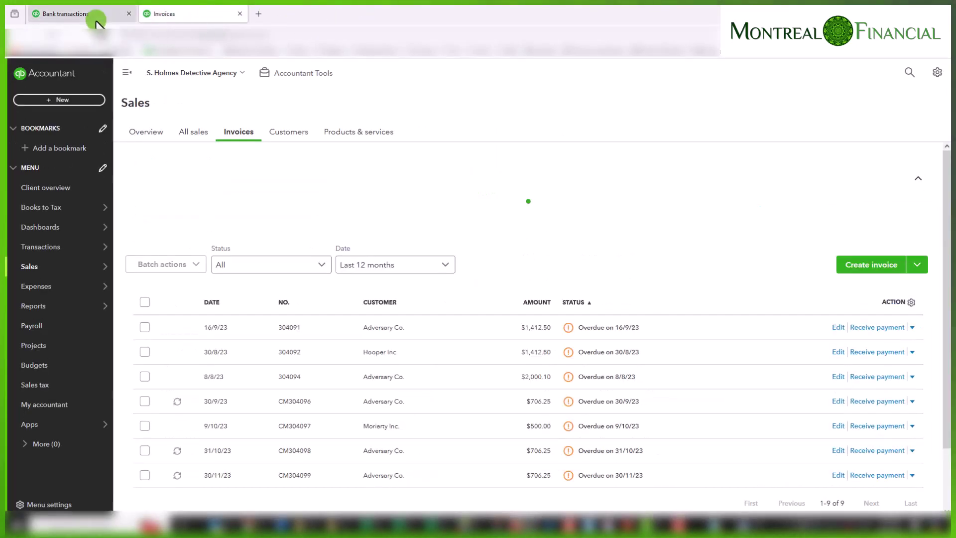
Compare the bank transactions with the invoices list showing $8,093.60 overdue
{"action": "left_click", "coordinate": [66, 12]}
{"action": "left_click", "coordinate": [185, 12]}
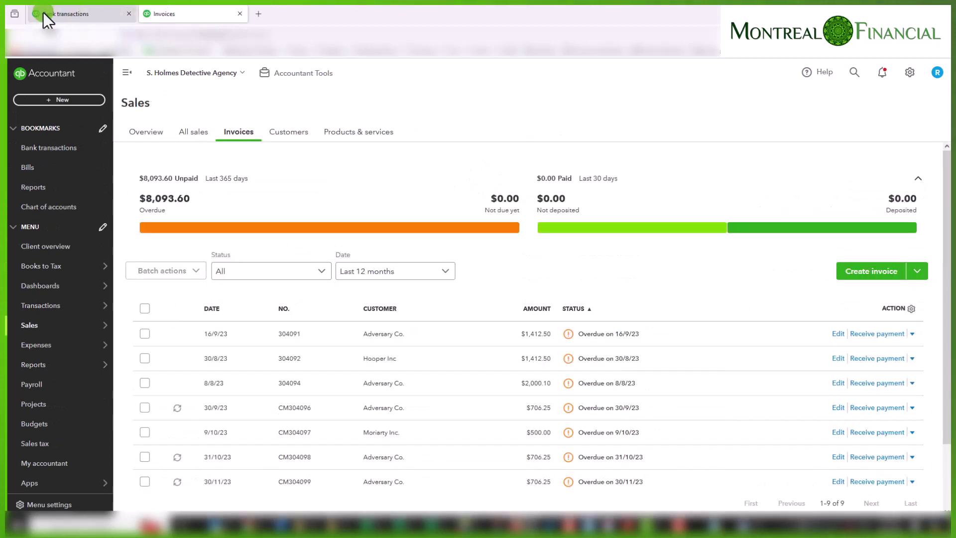
{"action": "left_click", "coordinate": [43, 13]}
{"action": "left_click", "coordinate": [189, 13]}
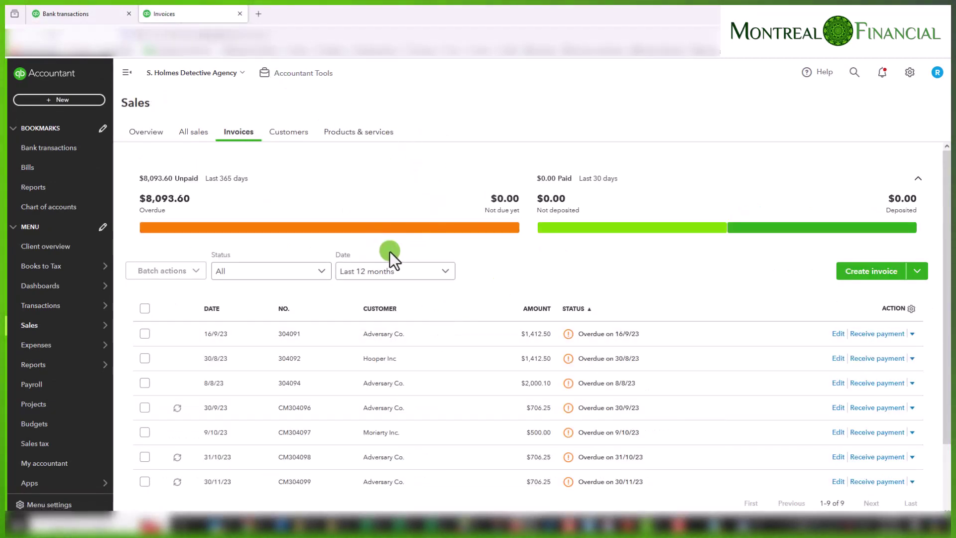
{"action": "scroll", "coordinate": [871, 287], "scroll_direction": "down", "scroll_amount": 1}
Start a new invoice billed to Adversary Co
{"action": "left_click", "coordinate": [864, 282]}
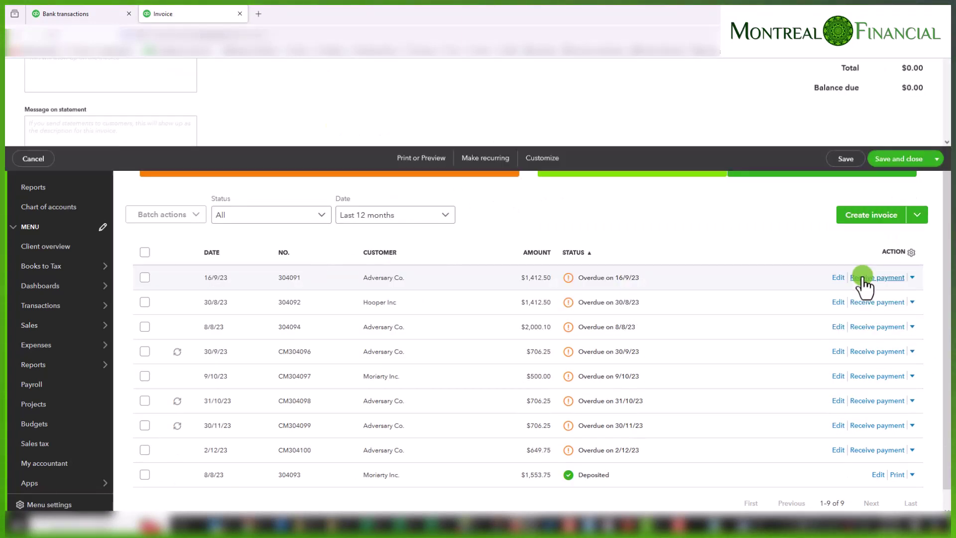
{"action": "left_click", "coordinate": [128, 120]}
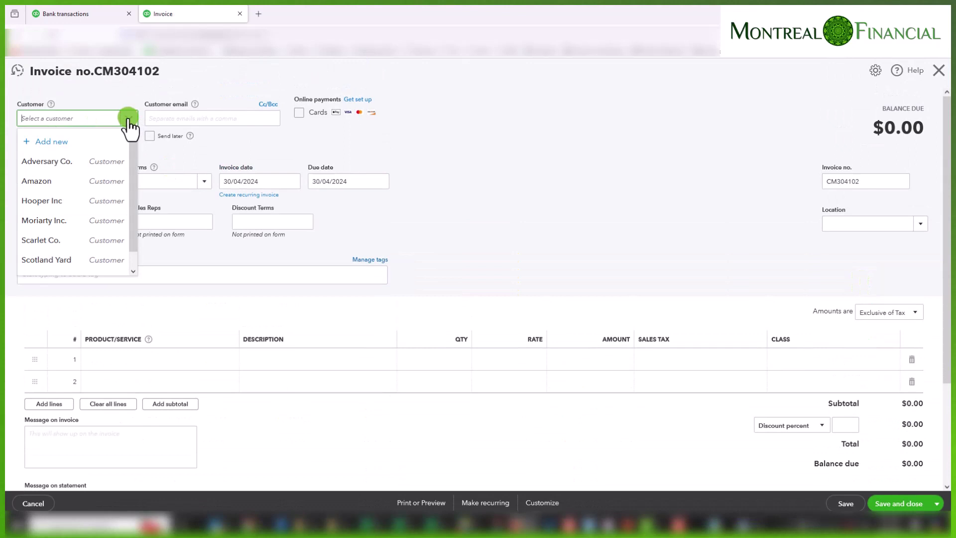
{"action": "left_click", "coordinate": [72, 160]}
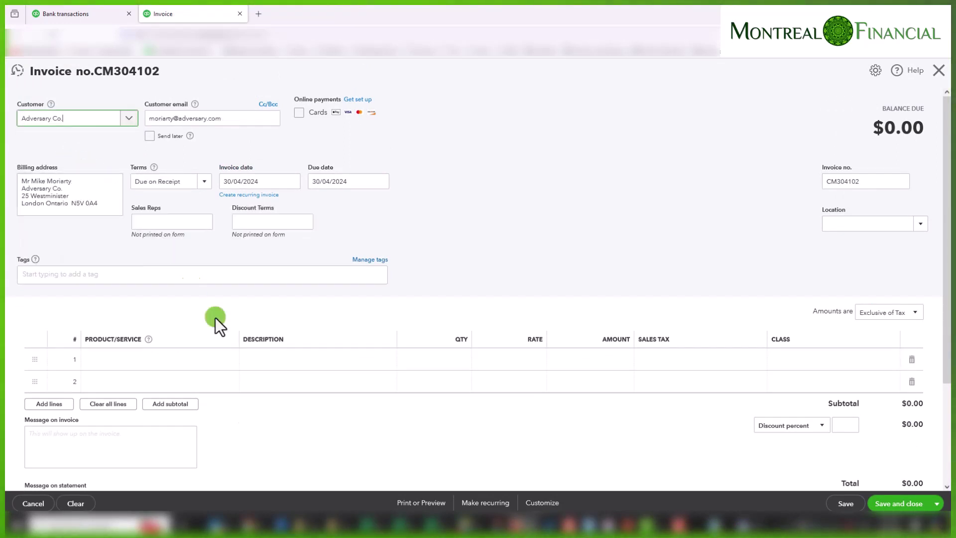
Bill 2 Audio Recording Devices at 125 with a 10% discount, totalling $254.25
{"action": "left_click", "coordinate": [210, 363]}
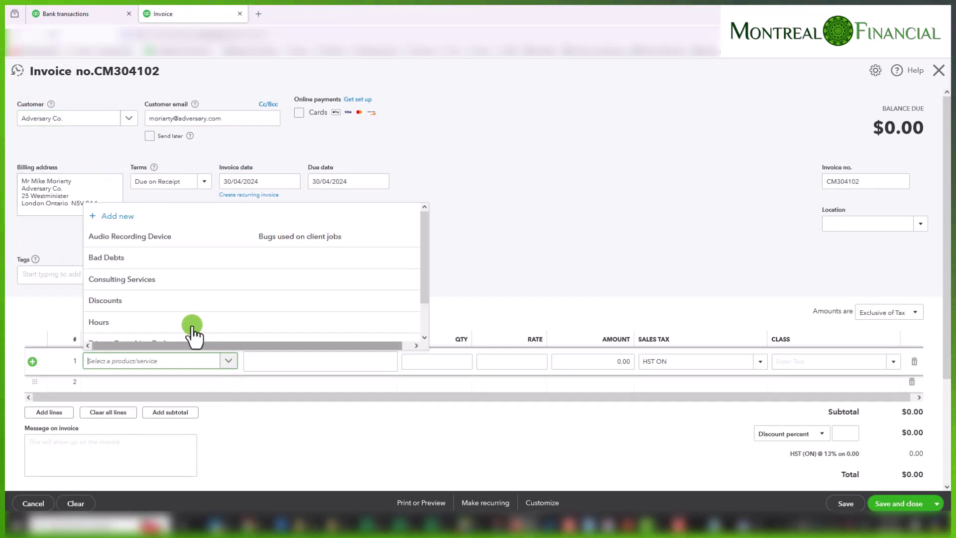
{"action": "left_click", "coordinate": [160, 239]}
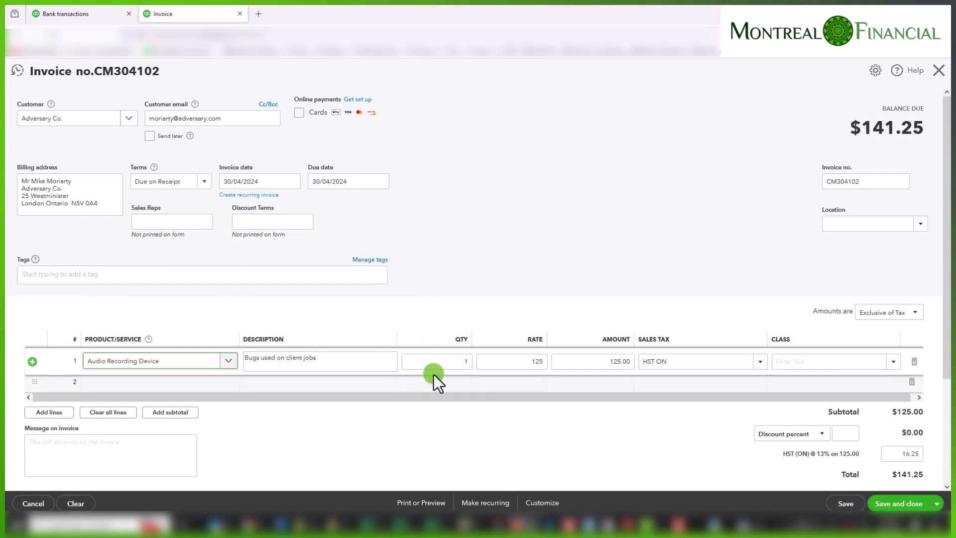
{"action": "left_click", "coordinate": [445, 359]}
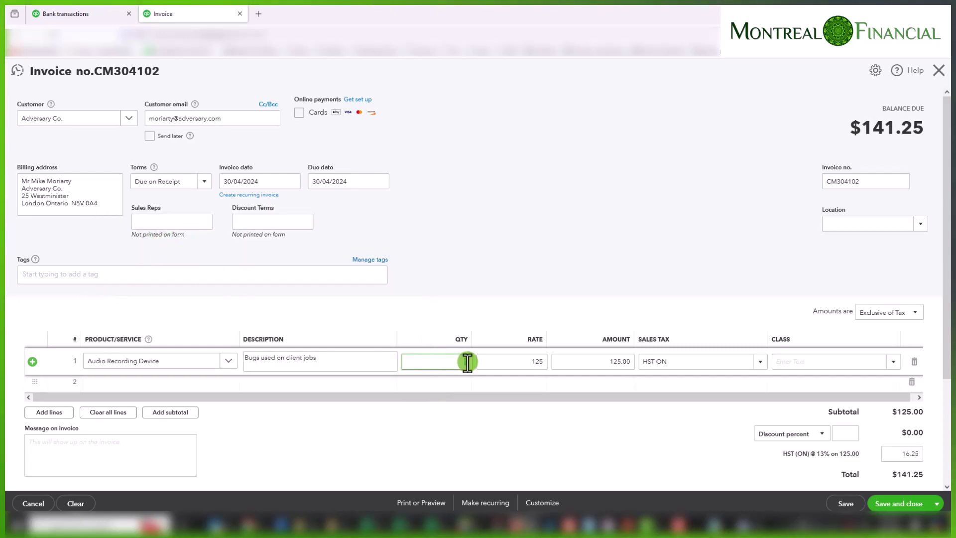
{"action": "type", "text": "2"}
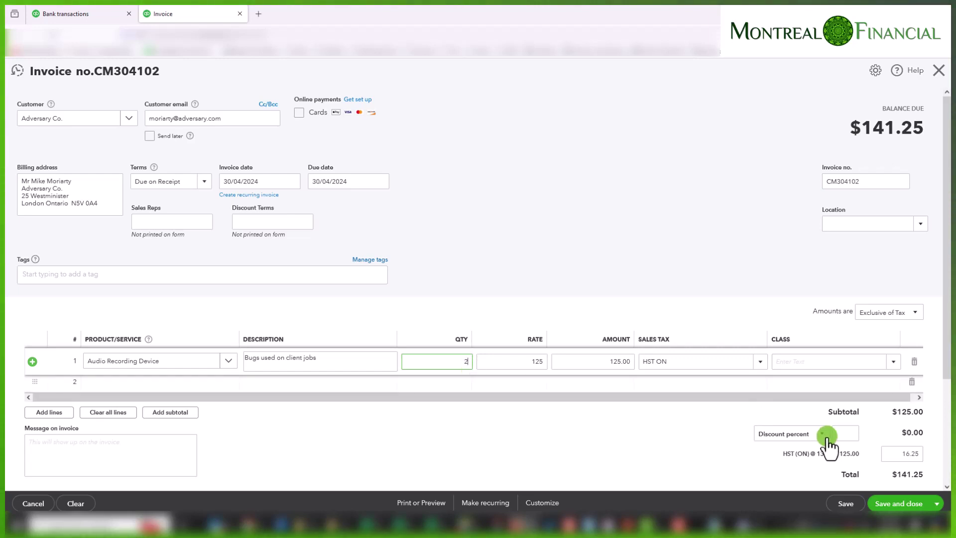
{"action": "left_click", "coordinate": [846, 433]}
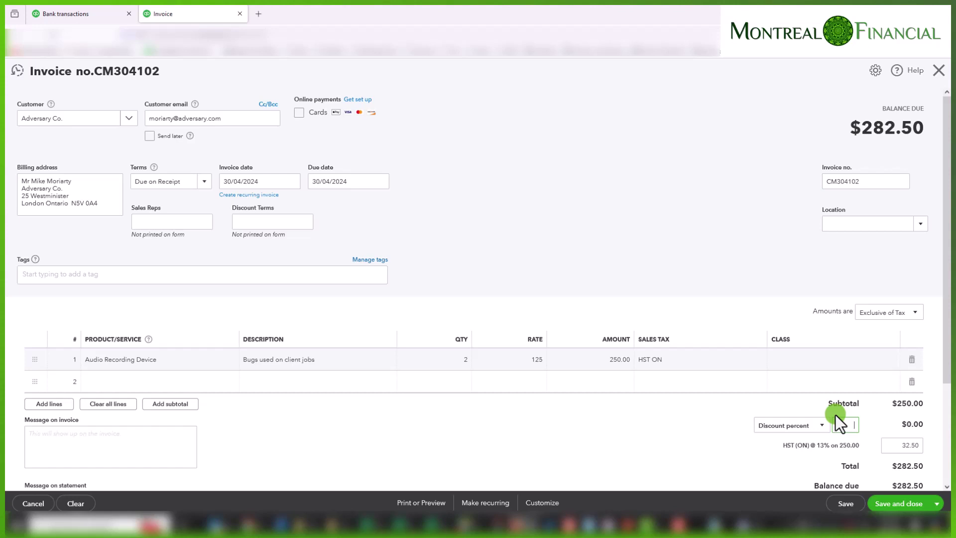
{"action": "type", "text": "10"}
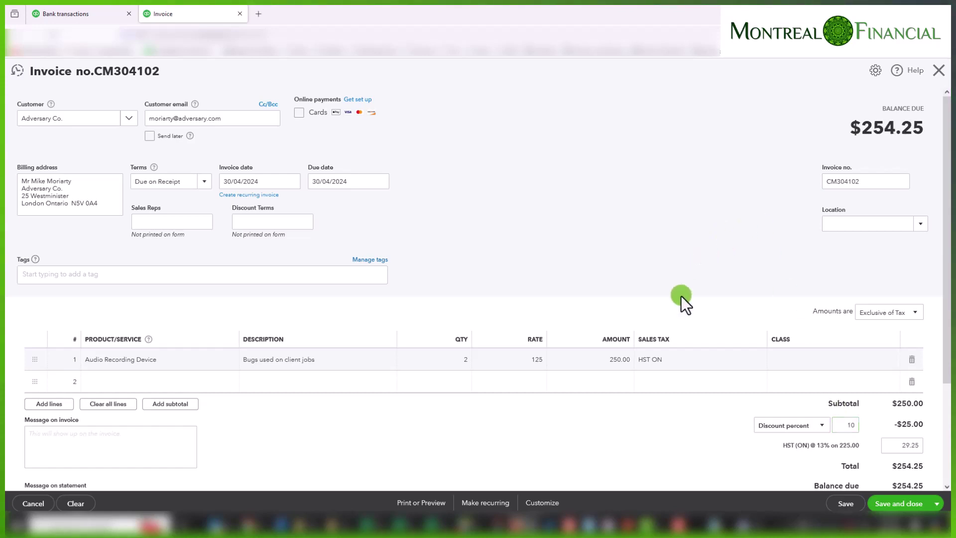
{"action": "scroll", "coordinate": [933, 394], "scroll_direction": "down", "scroll_amount": 2}
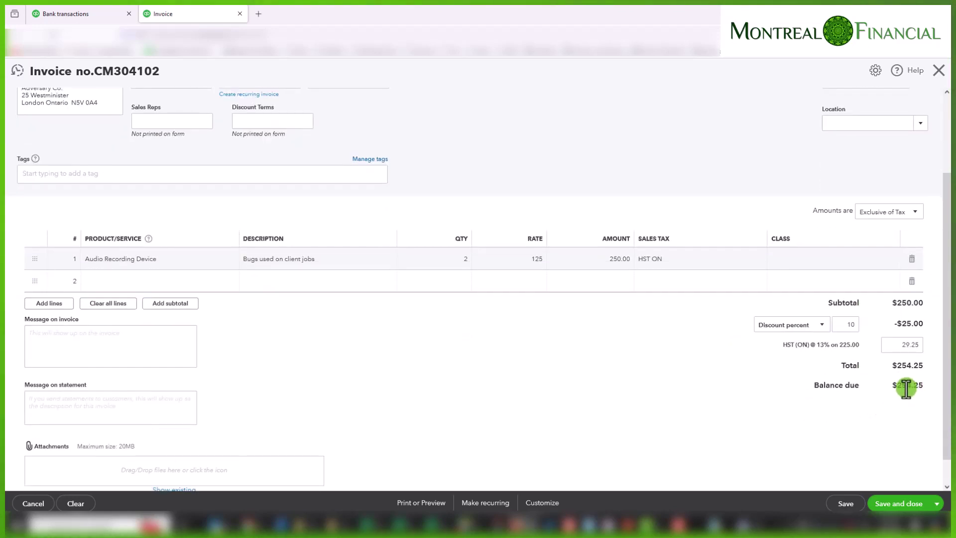
{"action": "scroll", "coordinate": [707, 411], "scroll_direction": "up", "scroll_amount": 2}
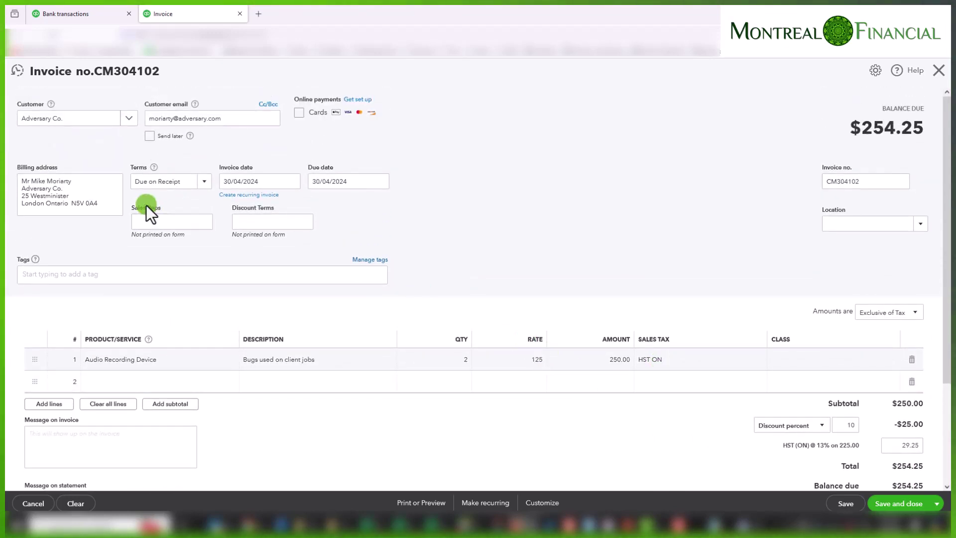
Set the invoice date to 01/01/2024
{"action": "left_click", "coordinate": [291, 181]}
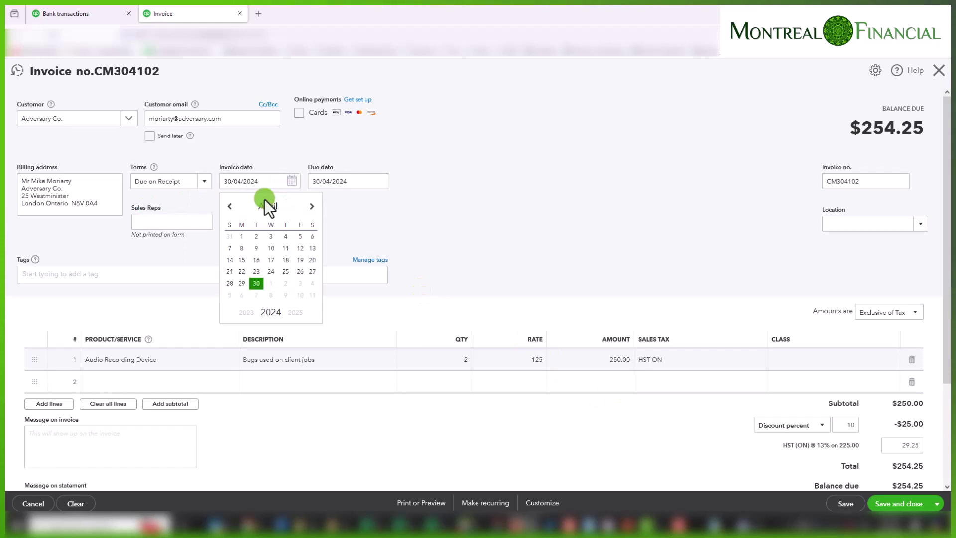
{"action": "left_click", "coordinate": [230, 206]}
{"action": "left_click", "coordinate": [229, 206]}
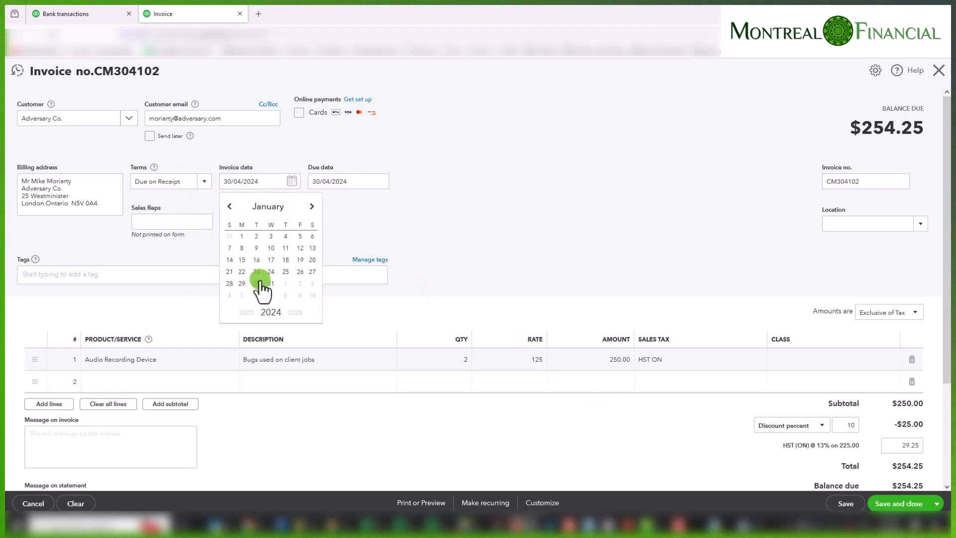
{"action": "left_click", "coordinate": [241, 236]}
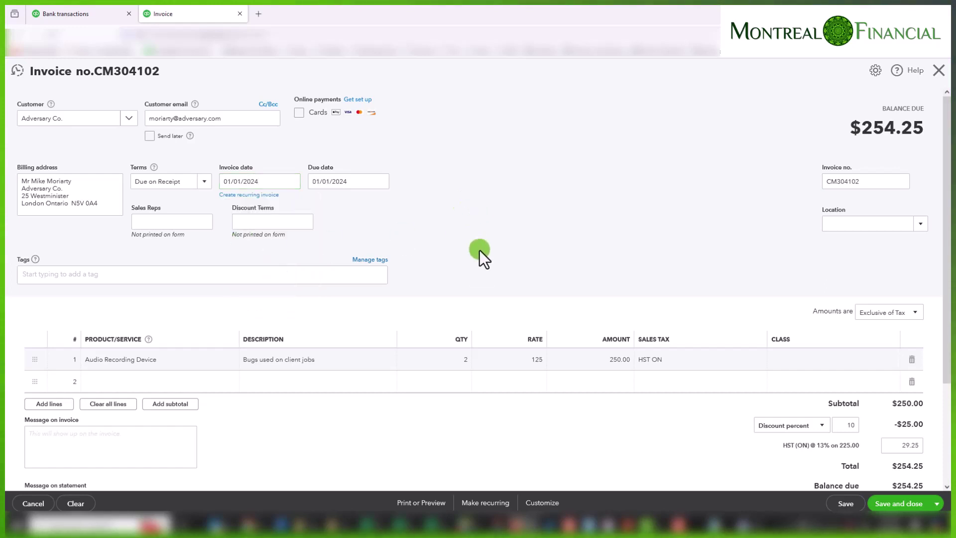
Check the Stripe deposit dates in the bank feed, then save and close invoice CM304102
{"action": "left_click", "coordinate": [68, 14]}
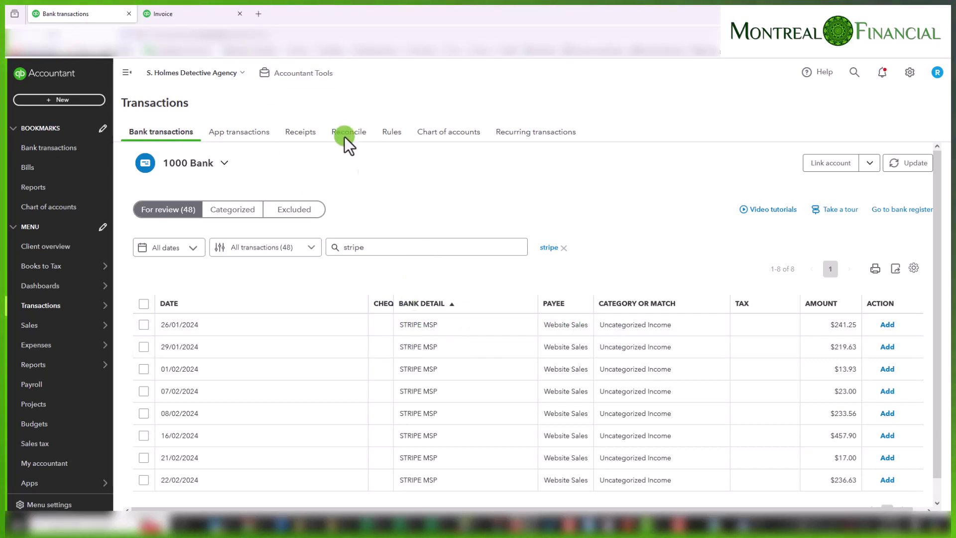
{"action": "left_click", "coordinate": [188, 15]}
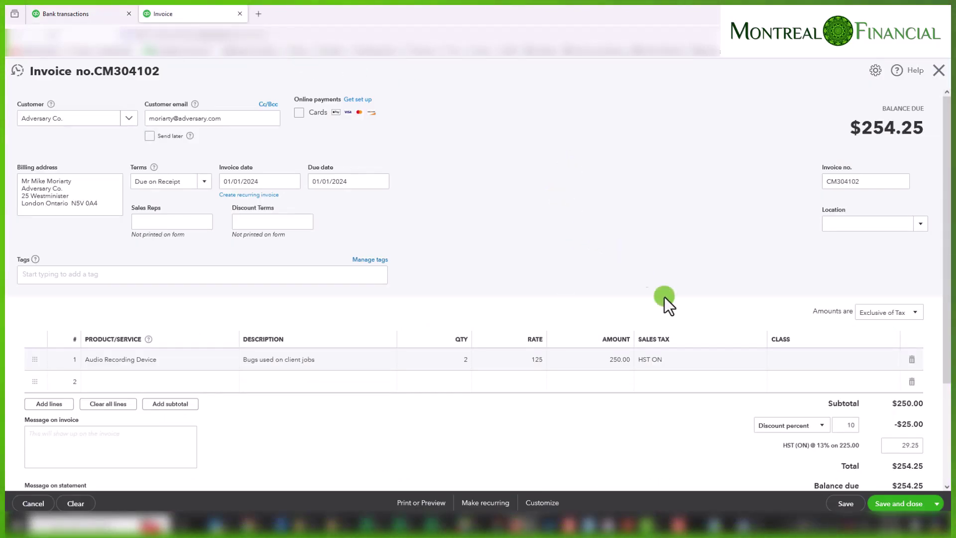
{"action": "left_click", "coordinate": [903, 504]}
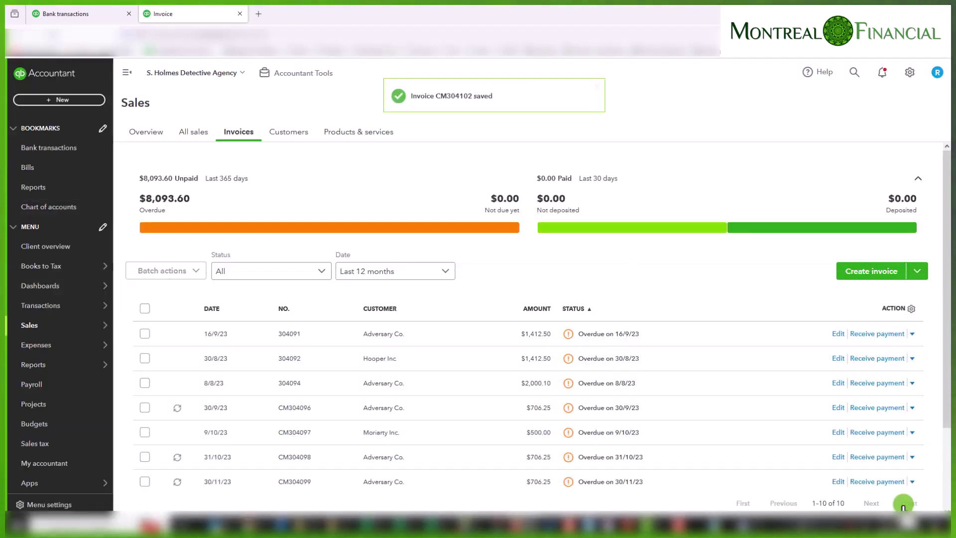
Expand the 26/01/2024 STRIPE MSP deposit of $241.25 and open Find other matches
{"action": "left_click", "coordinate": [51, 12]}
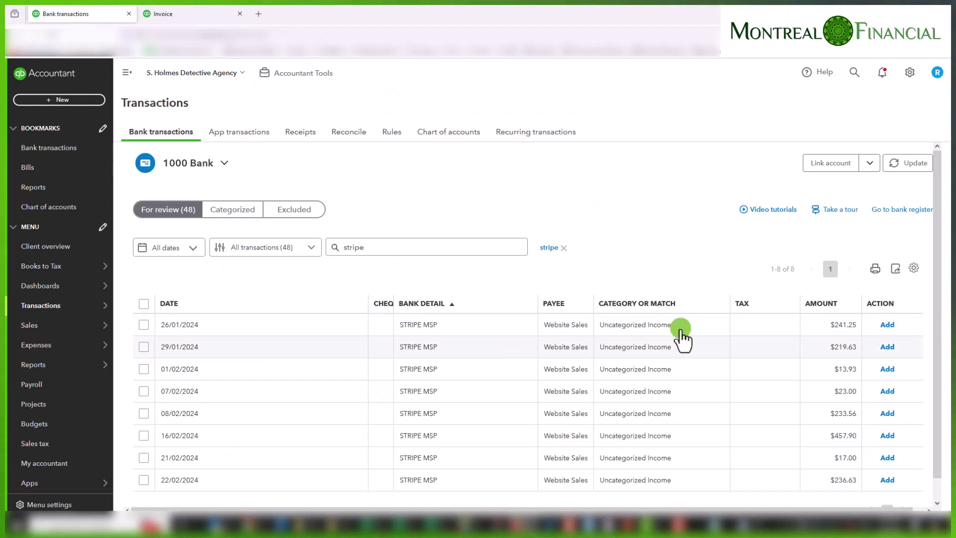
{"action": "left_click", "coordinate": [316, 326]}
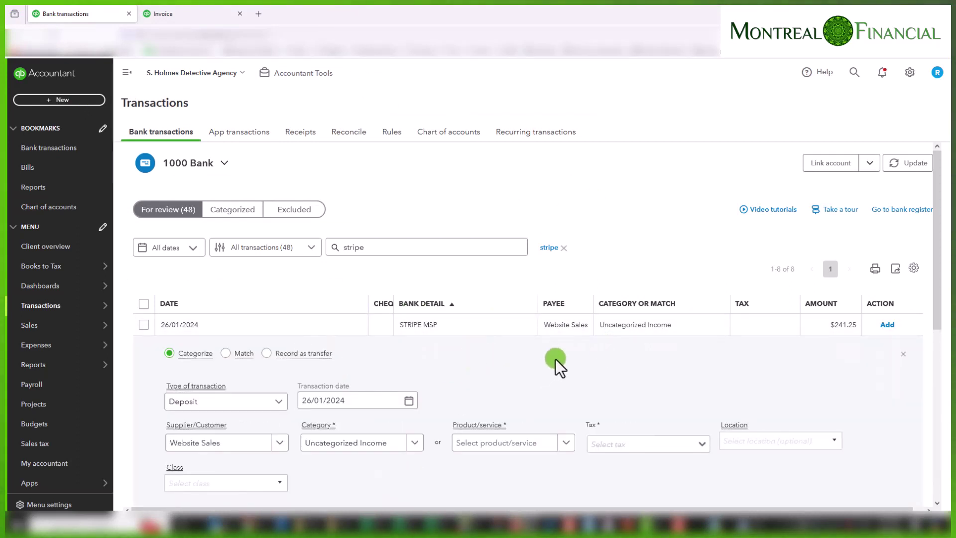
{"action": "scroll", "coordinate": [555, 359], "scroll_direction": "down", "scroll_amount": 2}
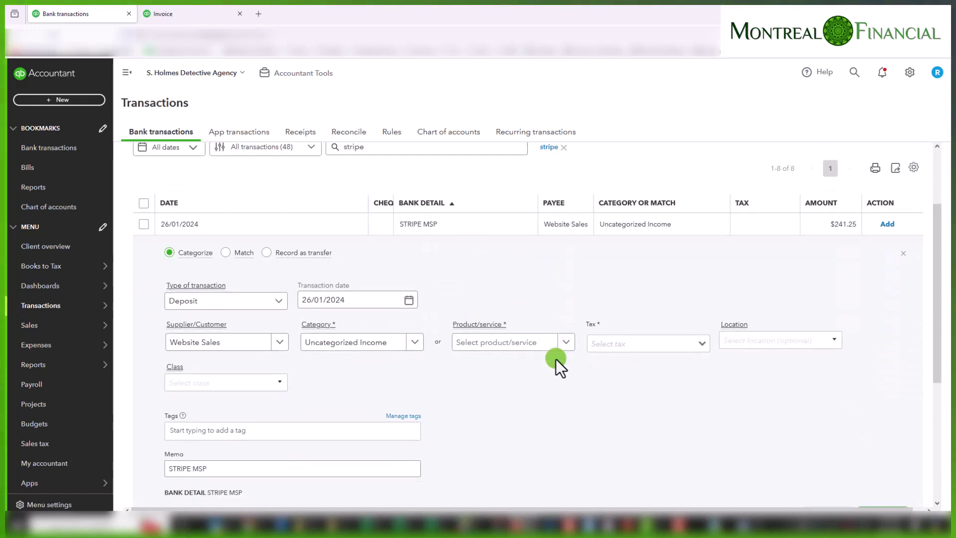
{"action": "scroll", "coordinate": [244, 248], "scroll_direction": "down", "scroll_amount": 1}
{"action": "left_click", "coordinate": [228, 202]}
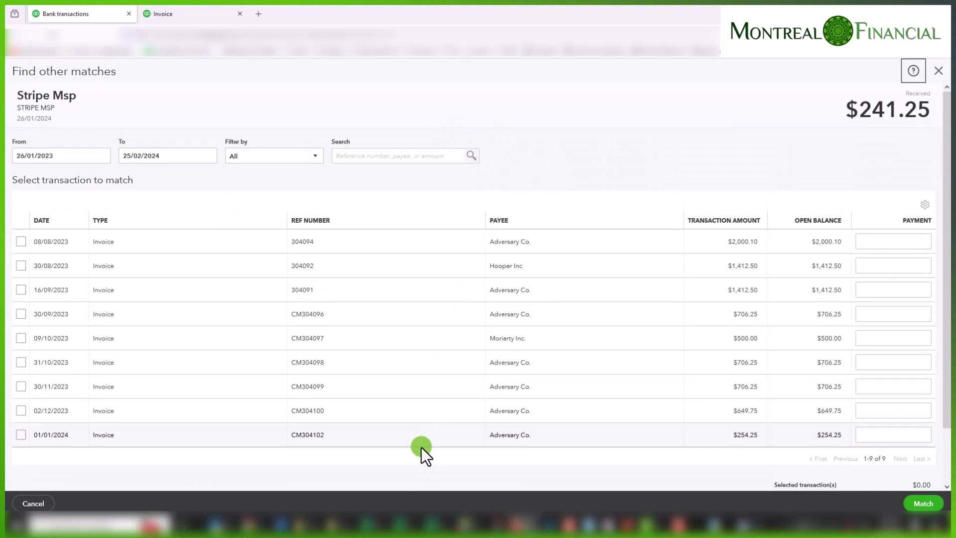
Scroll the match list down to invoice CM304102 dated 01/01/2024
{"action": "scroll", "coordinate": [419, 448], "scroll_direction": "down", "scroll_amount": 1}
{"action": "scroll", "coordinate": [419, 447], "scroll_direction": "down", "scroll_amount": 1}
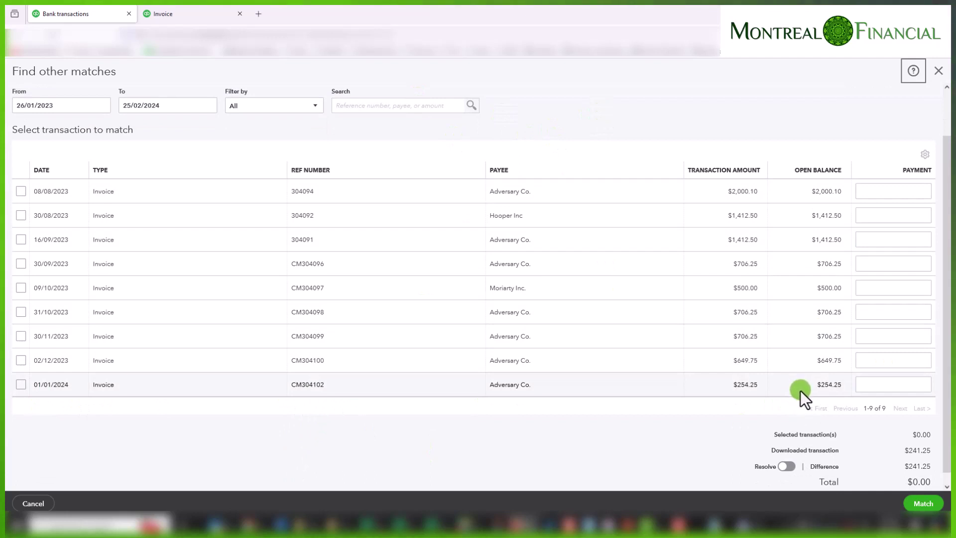
Tick invoice CM304102 in the match list
{"action": "left_click", "coordinate": [21, 385]}
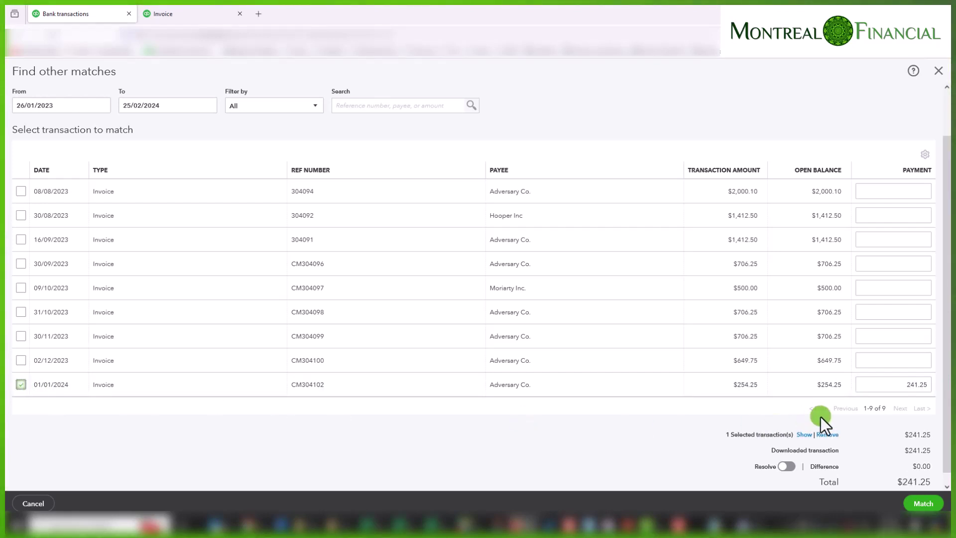
{"action": "scroll", "coordinate": [866, 401], "scroll_direction": "up", "scroll_amount": 1}
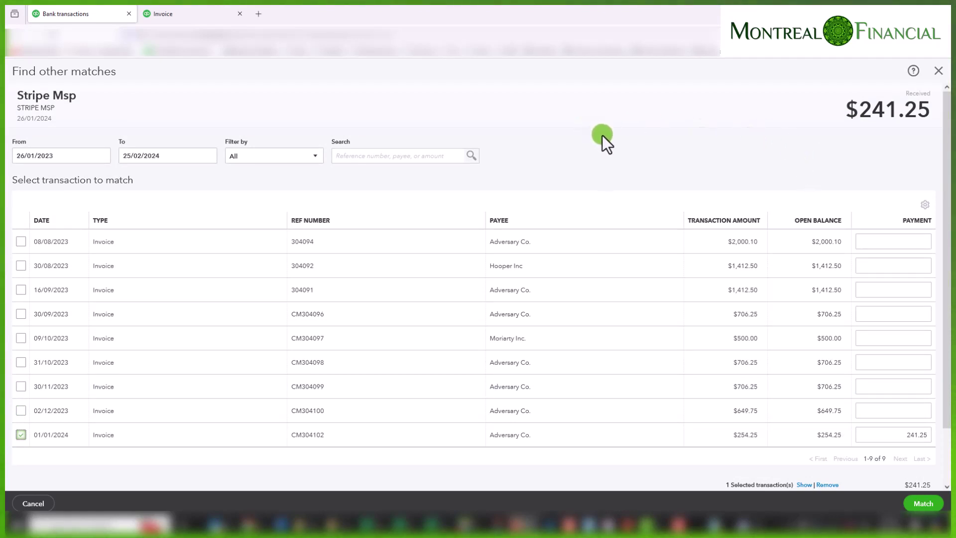
{"action": "scroll", "coordinate": [610, 133], "scroll_direction": "down", "scroll_amount": 1}
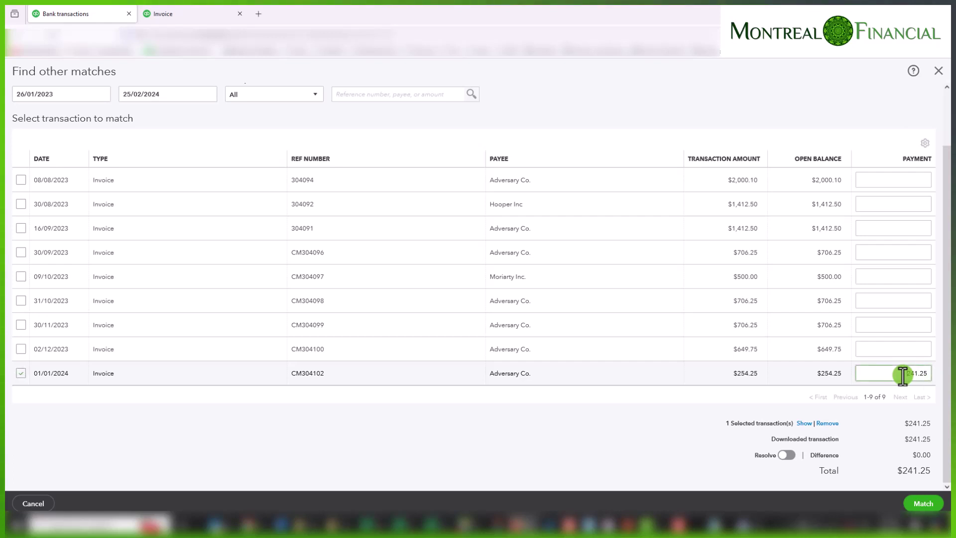
Change CM304102's payment from 241.25 to 254.25, leaving a -$13.00 difference
{"action": "left_click", "coordinate": [903, 373]}
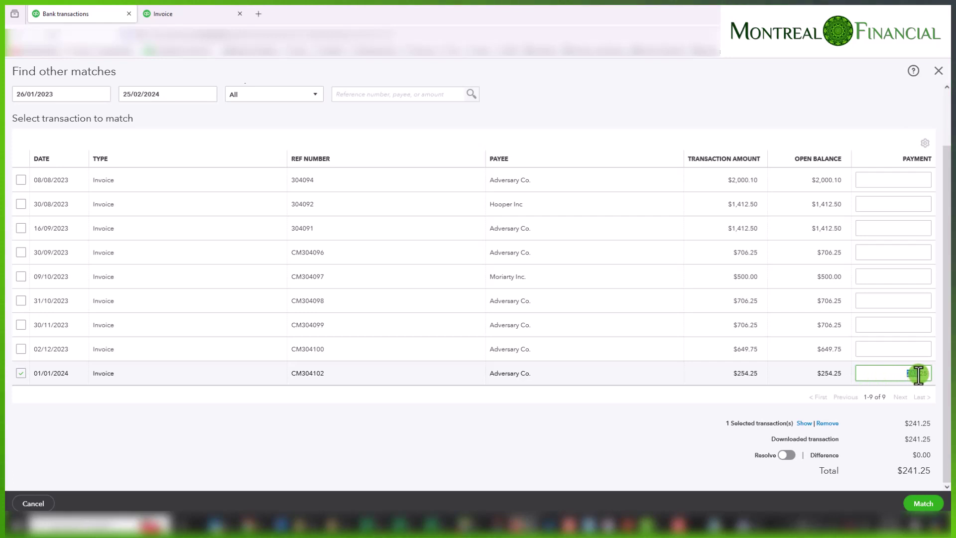
{"action": "left_click_drag", "start_coordinate": [926, 373], "coordinate": [831, 374]}
{"action": "left_click", "coordinate": [828, 378]}
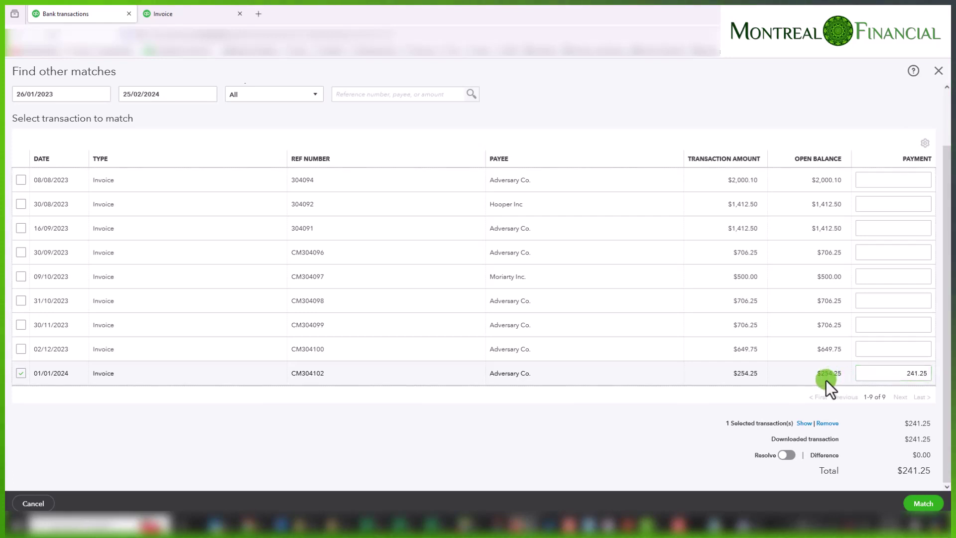
{"action": "left_click", "coordinate": [892, 374]}
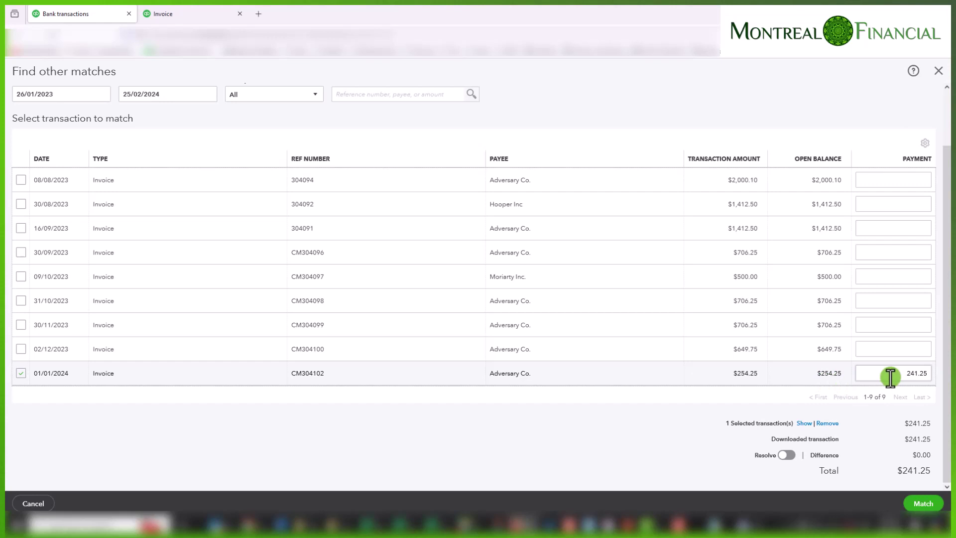
{"action": "left_click_drag", "start_coordinate": [892, 373], "coordinate": [922, 374]}
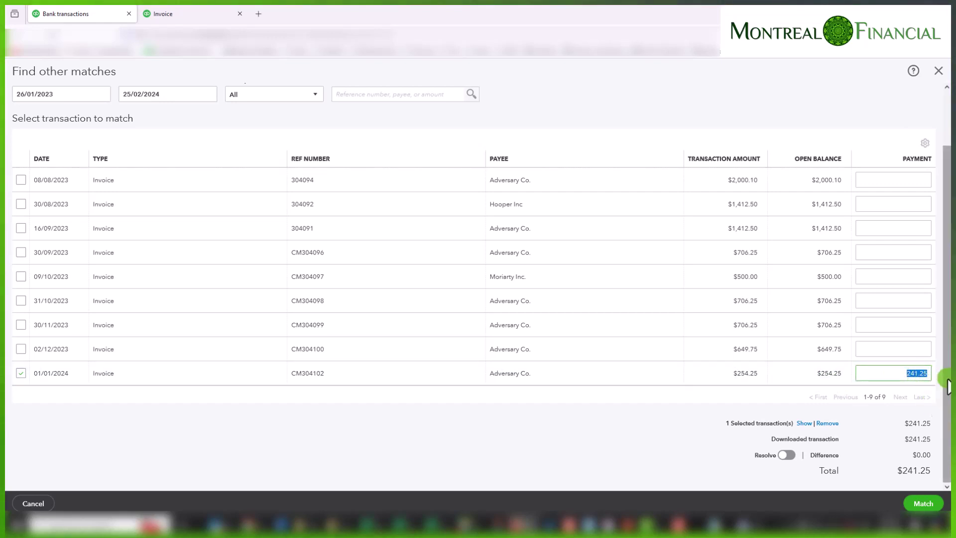
{"action": "type", "text": "254"}
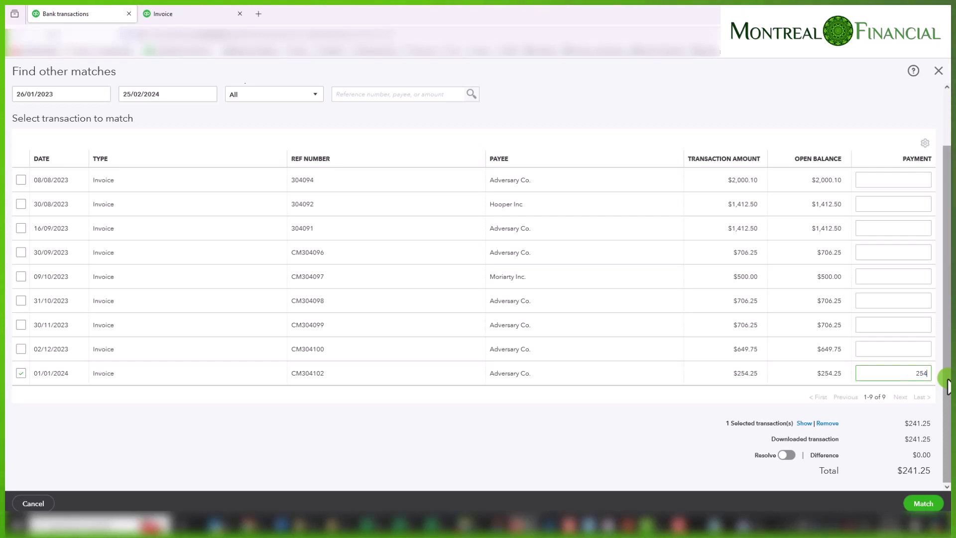
{"action": "type", "text": ".25"}
{"action": "left_click", "coordinate": [719, 364]}
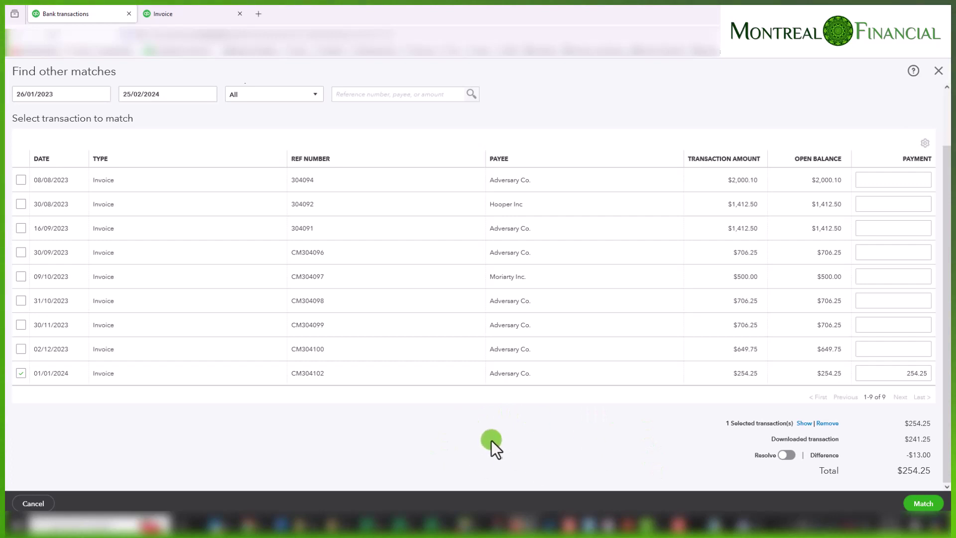
Turn on Resolve and add a -13.00 Bank charges line dated 26/01/2024
{"action": "left_click", "coordinate": [785, 455]}
{"action": "scroll", "coordinate": [550, 399], "scroll_direction": "down", "scroll_amount": 3}
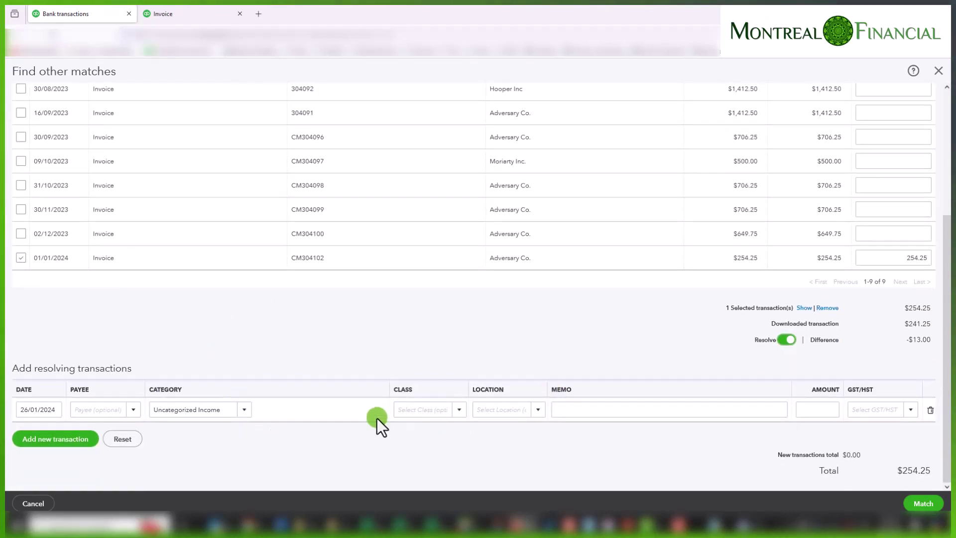
{"action": "left_click", "coordinate": [198, 411]}
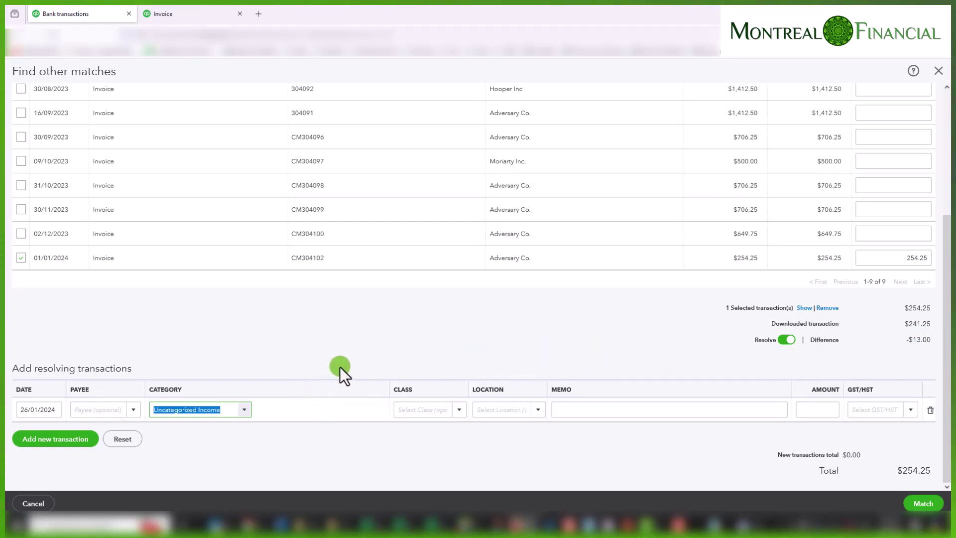
{"action": "type", "text": "Bank charges"}
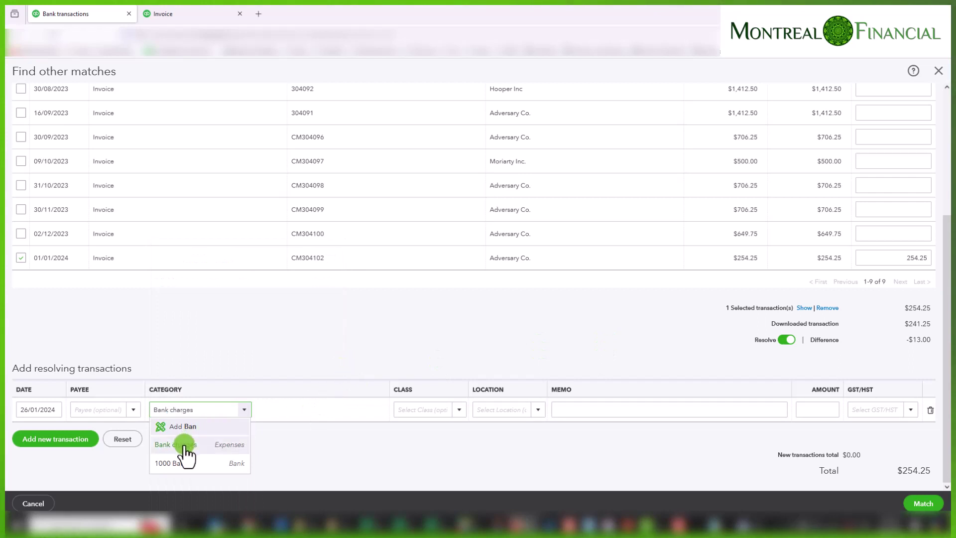
{"action": "left_click", "coordinate": [185, 446]}
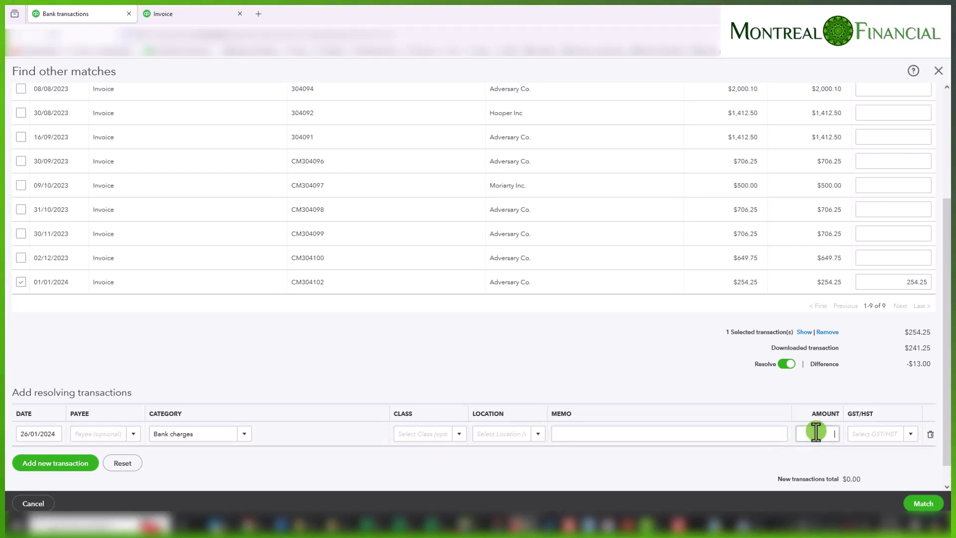
{"action": "type", "text": "-"}
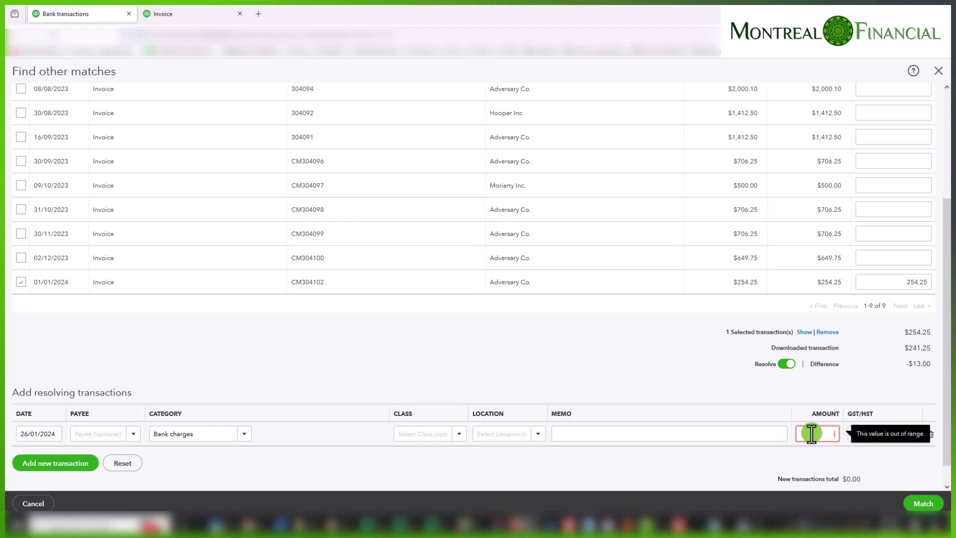
{"action": "type", "text": "13"}
{"action": "key", "text": "Tab"}
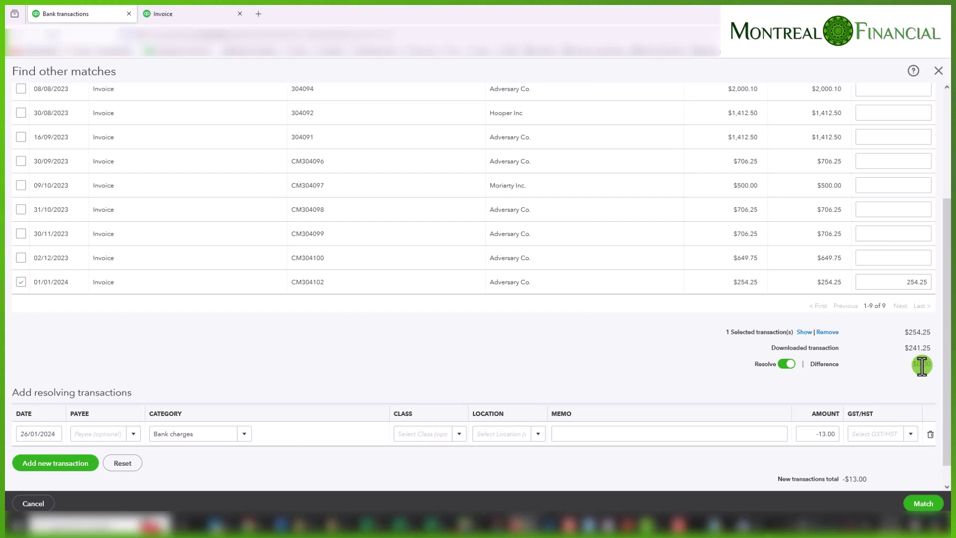
Give the -13.00 Bank charges line GST/HST Exempt (0% Purchases) and review the $241.25 total
{"action": "left_click", "coordinate": [909, 433]}
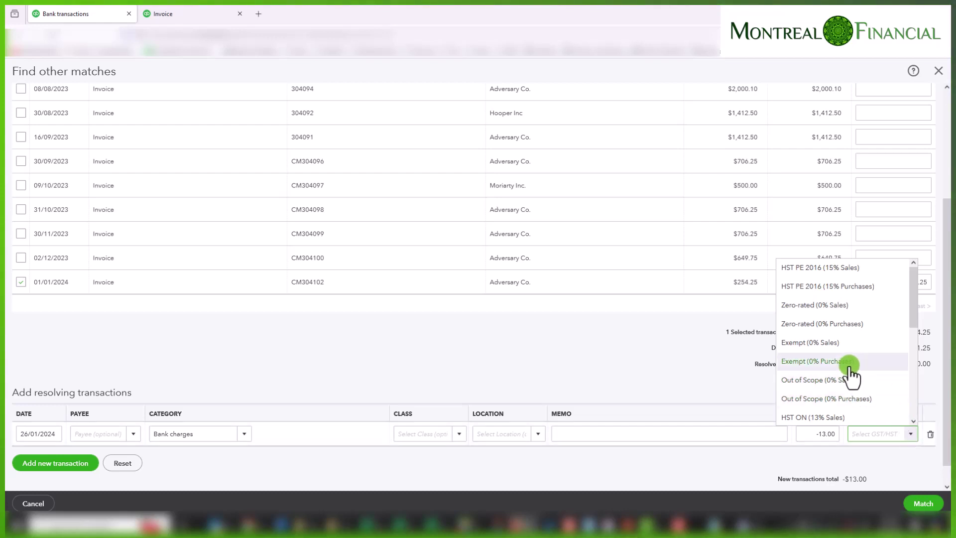
{"action": "left_click", "coordinate": [835, 362]}
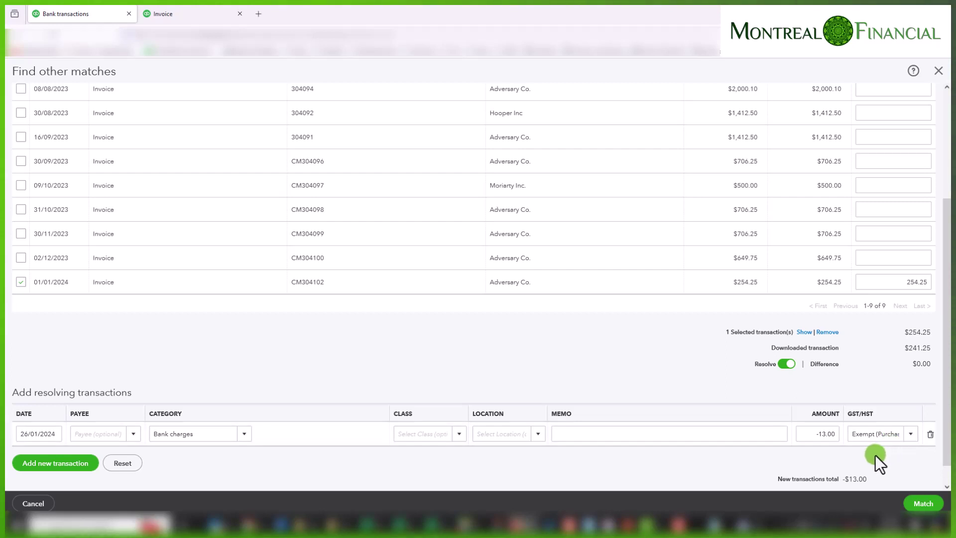
{"action": "scroll", "coordinate": [866, 454], "scroll_direction": "down", "scroll_amount": 1}
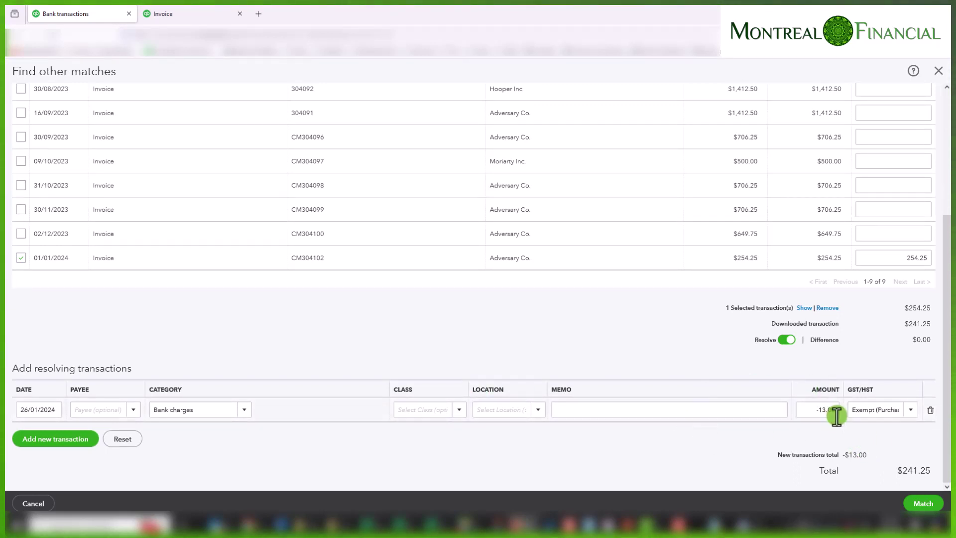
{"action": "scroll", "coordinate": [900, 363], "scroll_direction": "up", "scroll_amount": 3}
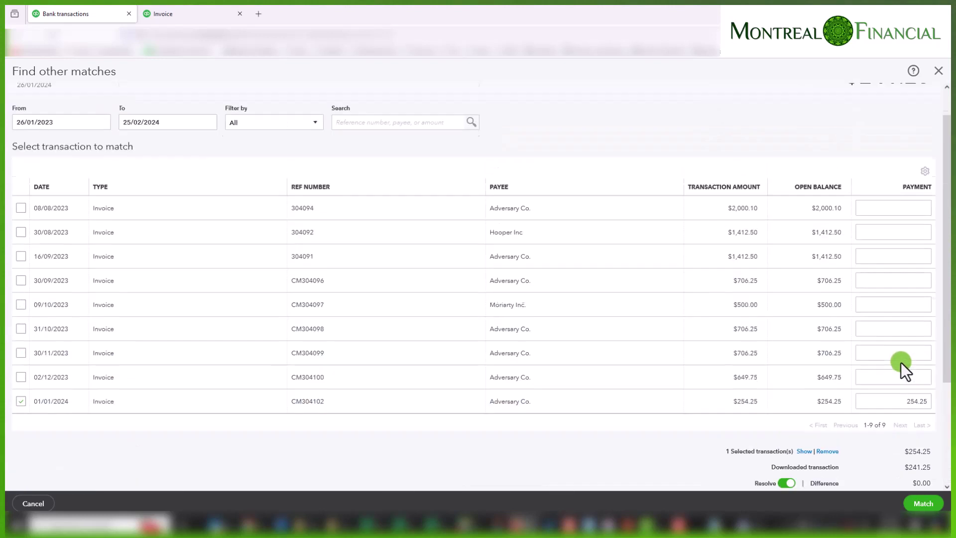
{"action": "scroll", "coordinate": [655, 379], "scroll_direction": "down", "scroll_amount": 1}
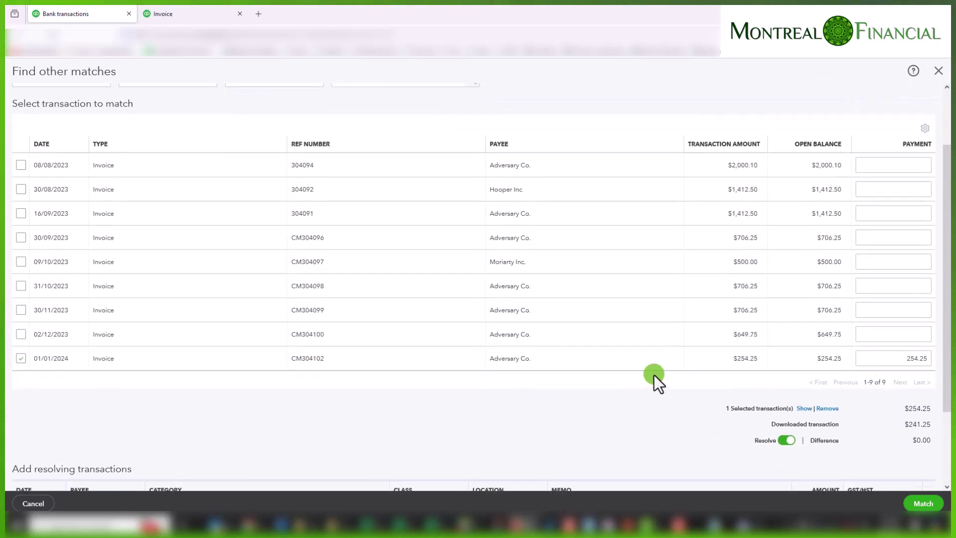
{"action": "left_click", "coordinate": [869, 359]}
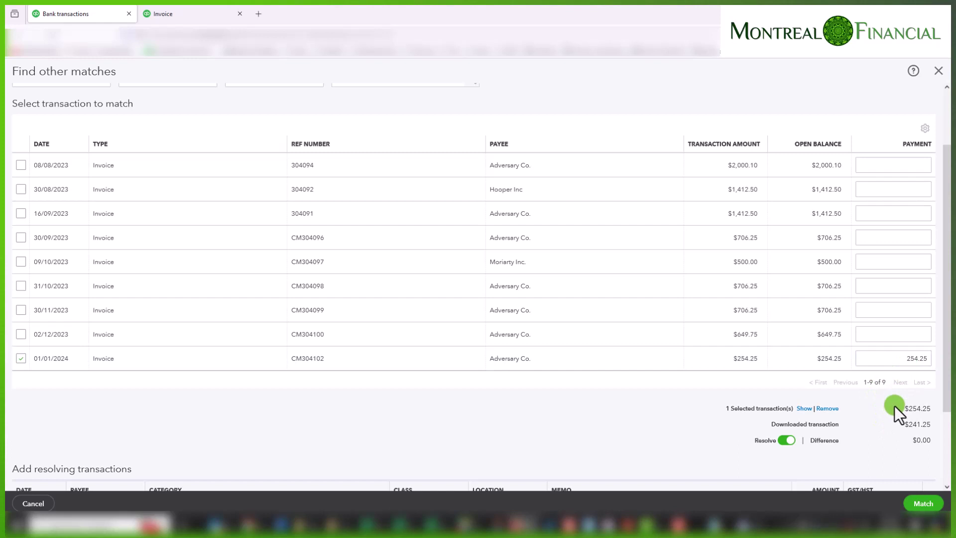
{"action": "scroll", "coordinate": [872, 440], "scroll_direction": "down", "scroll_amount": 1}
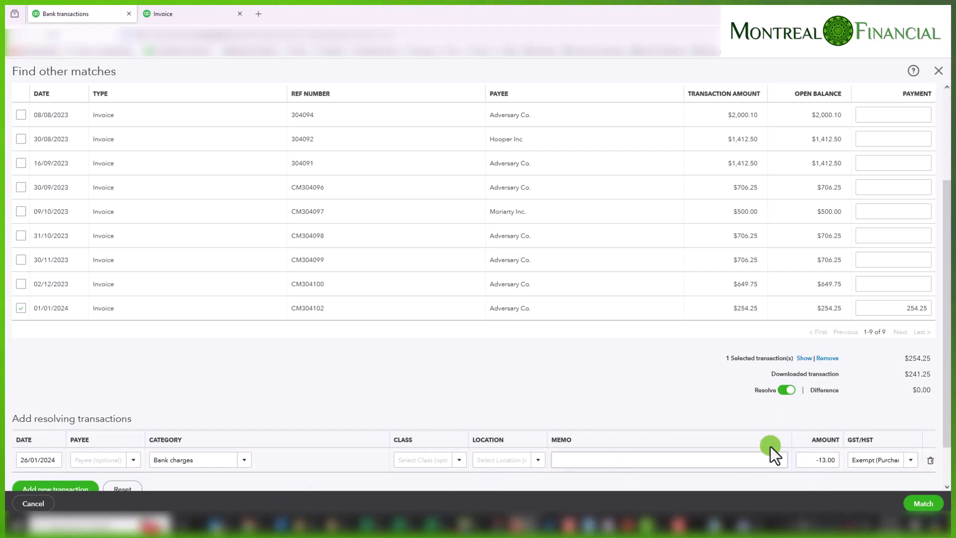
Confirm the match, then check that CM304102 for $254.25 shows Deposited under Sales > Invoices
{"action": "left_click", "coordinate": [932, 505]}
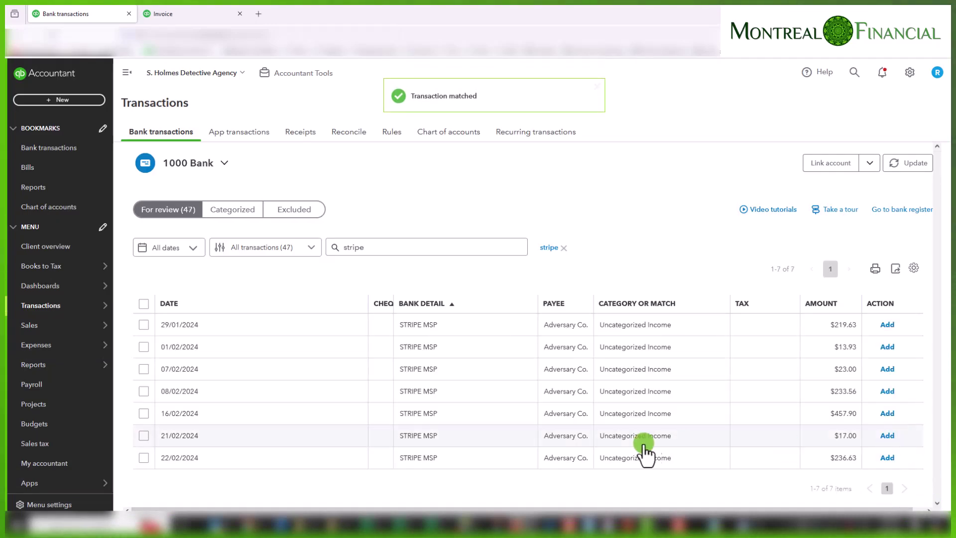
{"action": "mouse_move", "coordinate": [52, 327]}
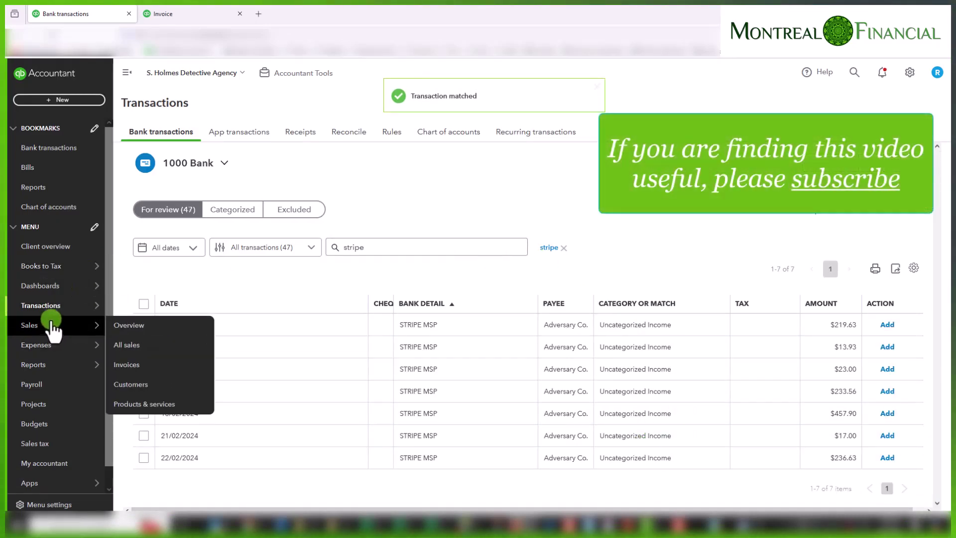
{"action": "left_click", "coordinate": [135, 366]}
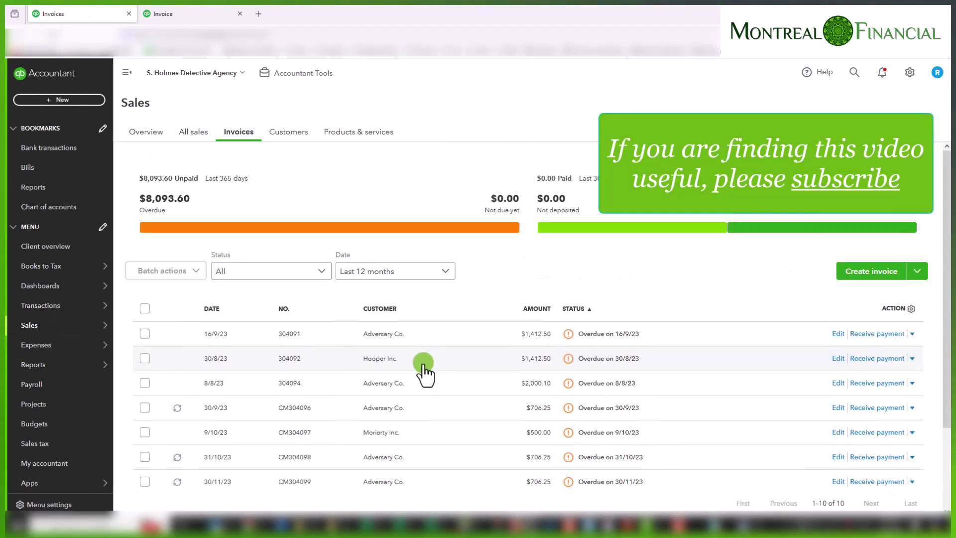
{"action": "scroll", "coordinate": [423, 373], "scroll_direction": "down", "scroll_amount": 2}
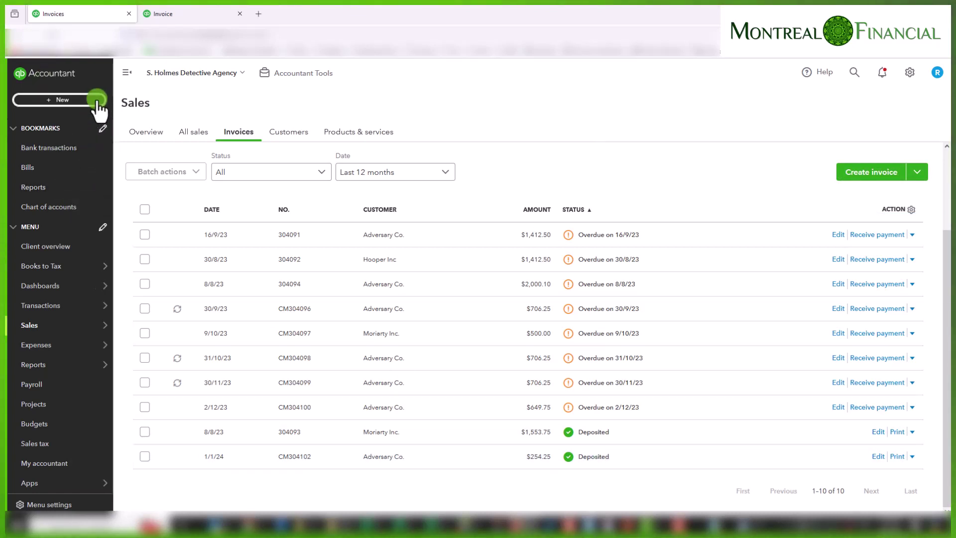
Return to the Sales > Invoices list and start new invoice CM304103 via + New > Invoice
{"action": "left_click", "coordinate": [194, 16]}
{"action": "left_click", "coordinate": [64, 17]}
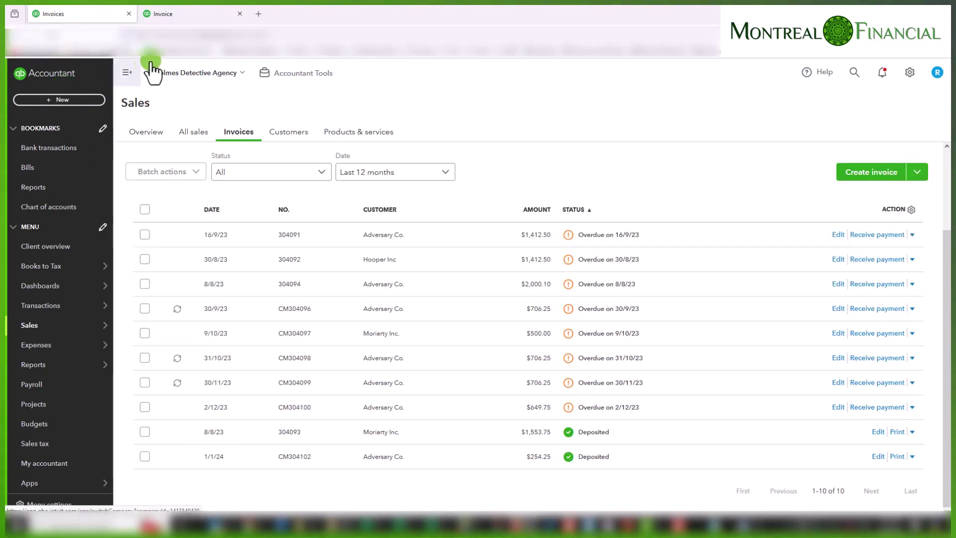
{"action": "left_click", "coordinate": [163, 14]}
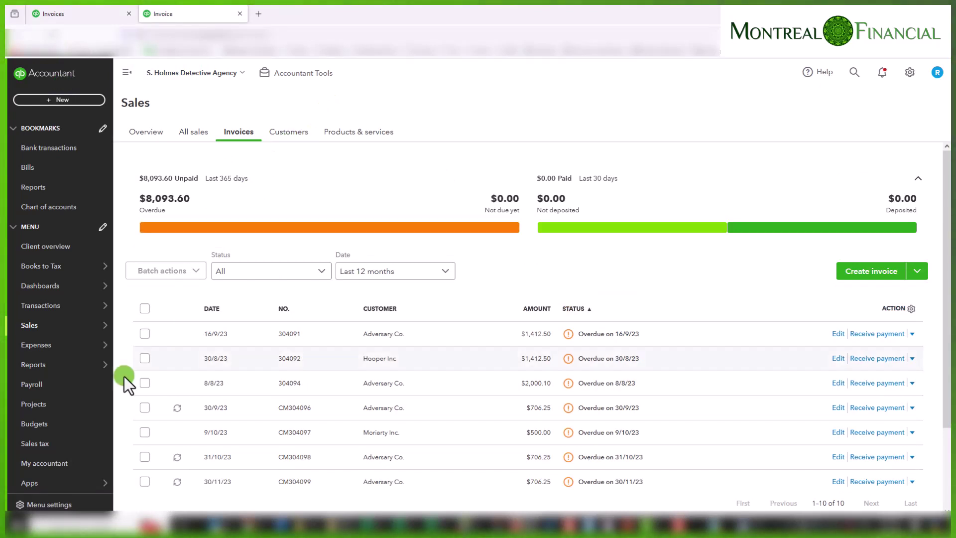
{"action": "mouse_move", "coordinate": [43, 331]}
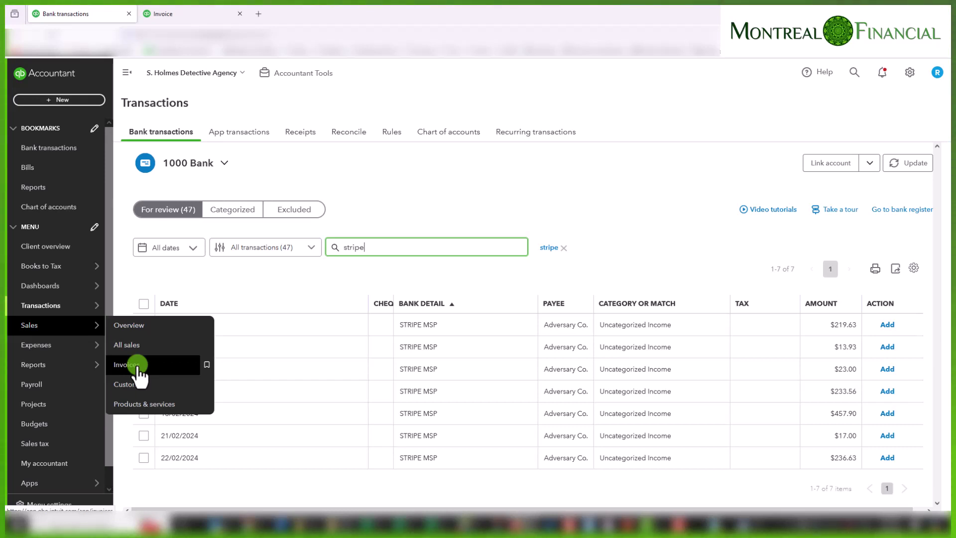
{"action": "left_click", "coordinate": [138, 368]}
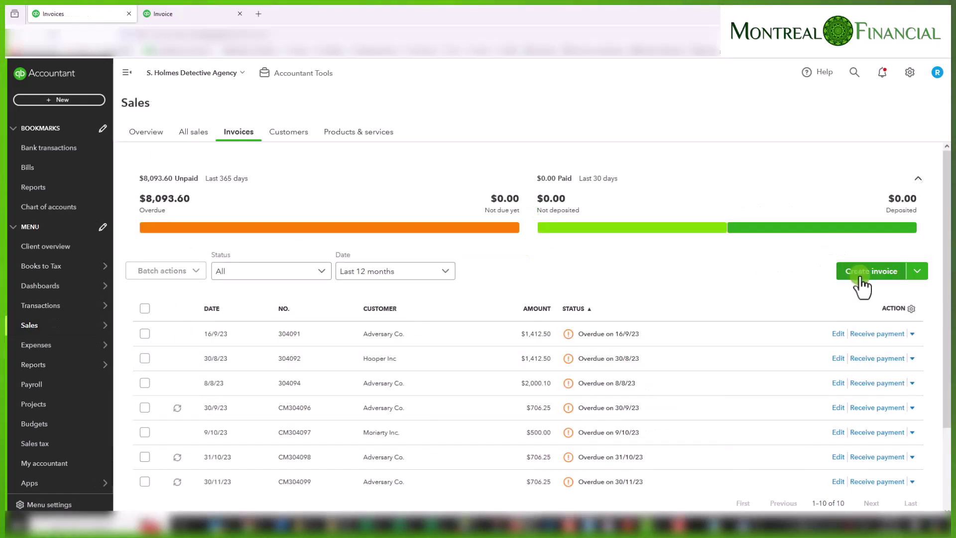
{"action": "left_click", "coordinate": [62, 99]}
{"action": "left_click", "coordinate": [36, 156]}
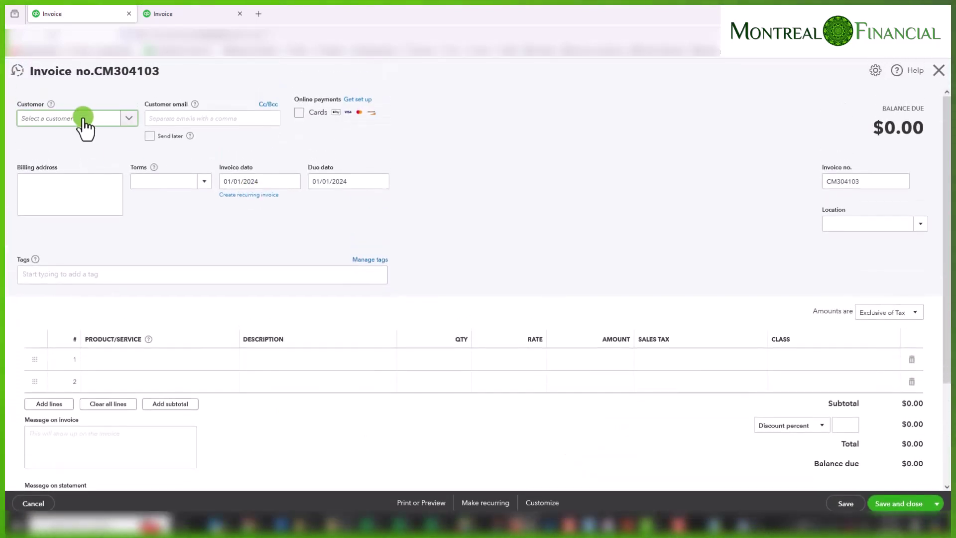
Bill the invoice to Adversary Co. with invoice date 15/01/2024
{"action": "left_click", "coordinate": [126, 119]}
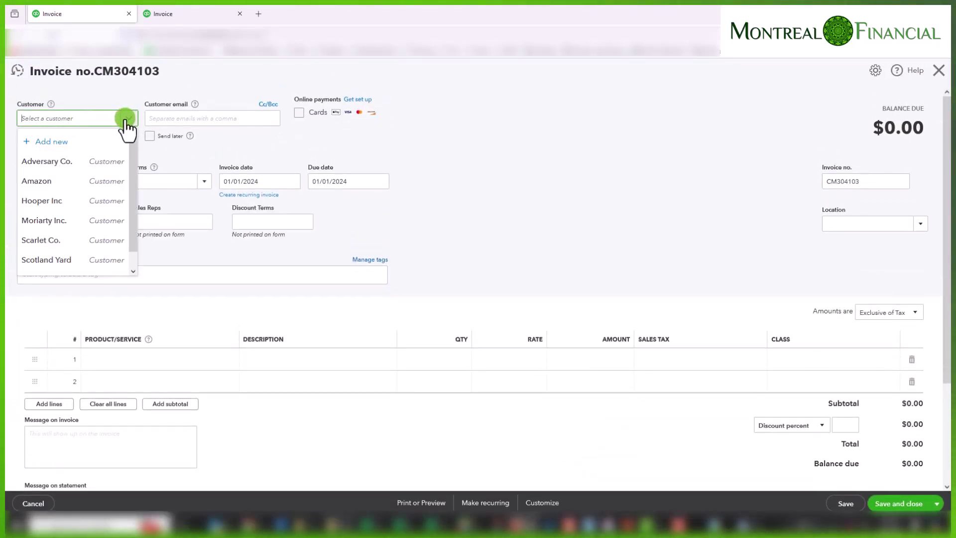
{"action": "left_click", "coordinate": [63, 163]}
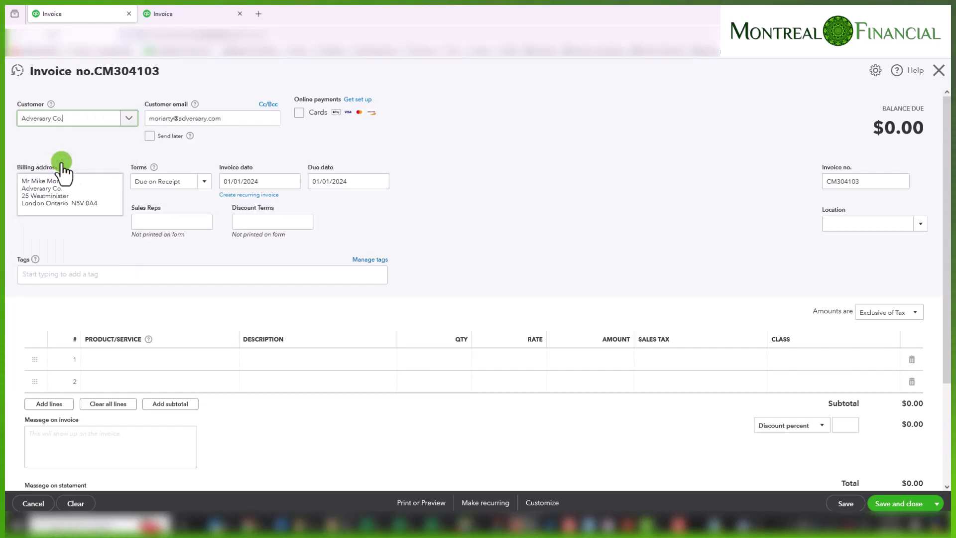
{"action": "left_click", "coordinate": [292, 182]}
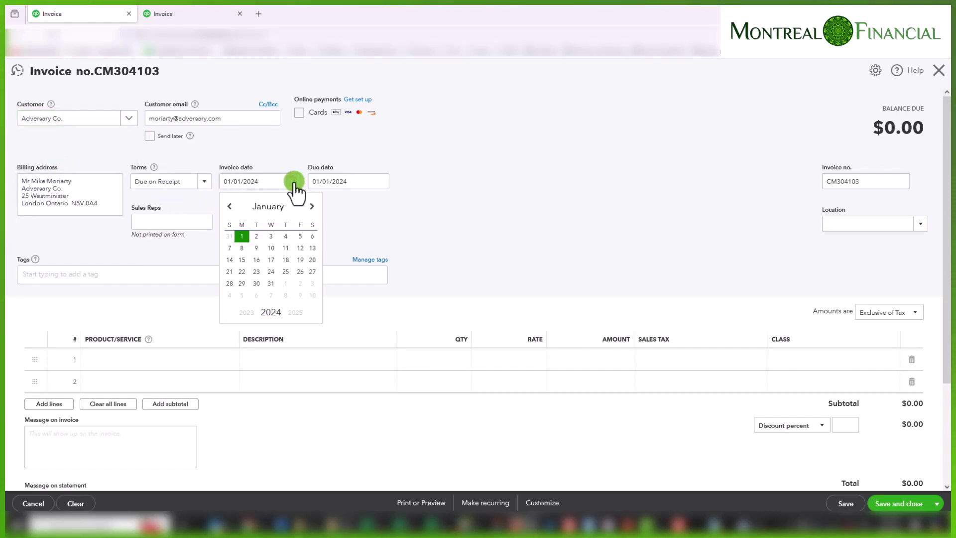
{"action": "left_click", "coordinate": [242, 260]}
Add Consulting Services on line 1 at a rate of 200
{"action": "left_click", "coordinate": [142, 359]}
{"action": "left_click", "coordinate": [230, 360]}
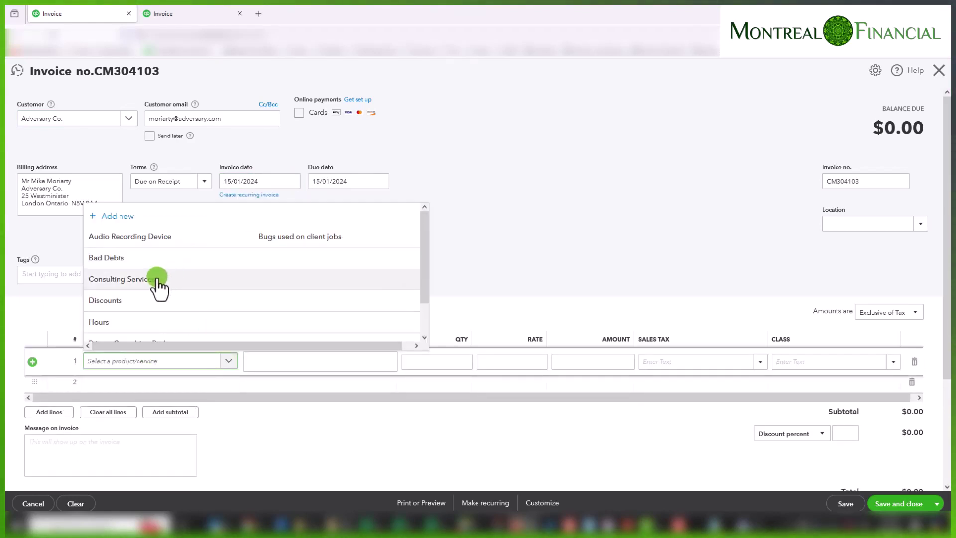
{"action": "left_click", "coordinate": [158, 281]}
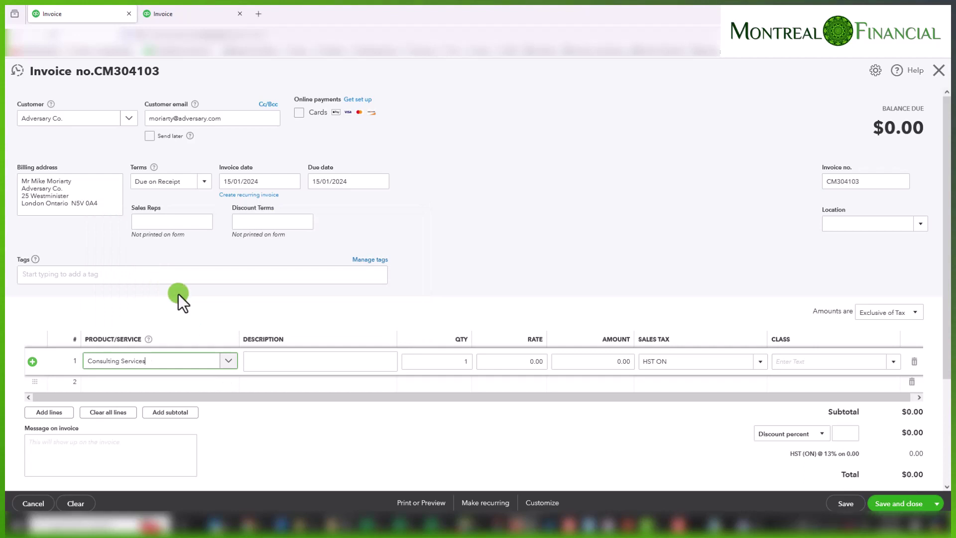
{"action": "left_click", "coordinate": [520, 360]}
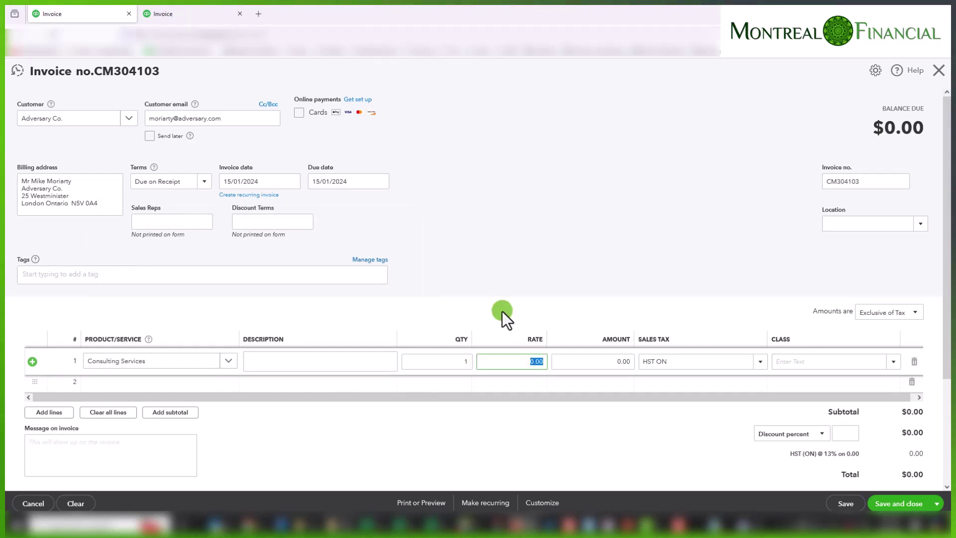
{"action": "type", "text": "20"}
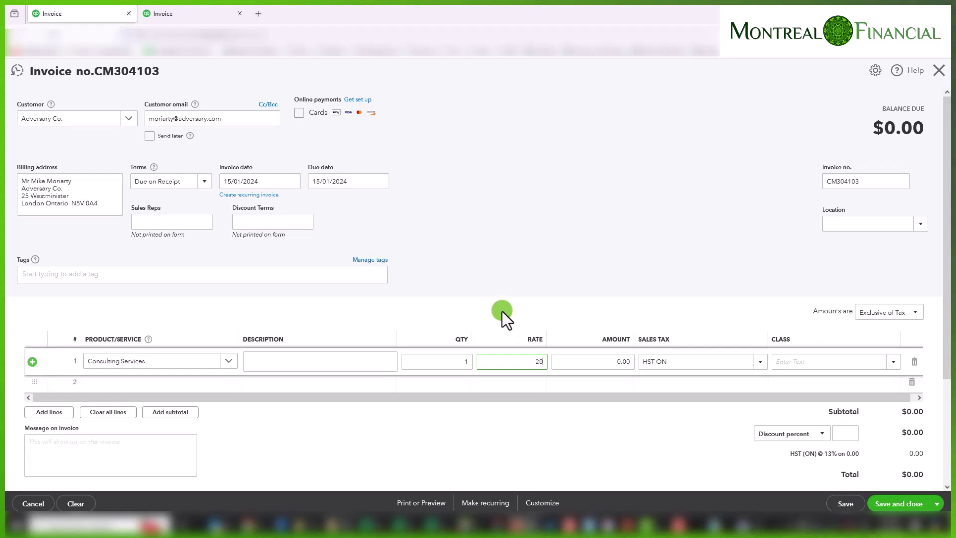
{"action": "type", "text": "0"}
{"action": "key", "text": "Tab"}
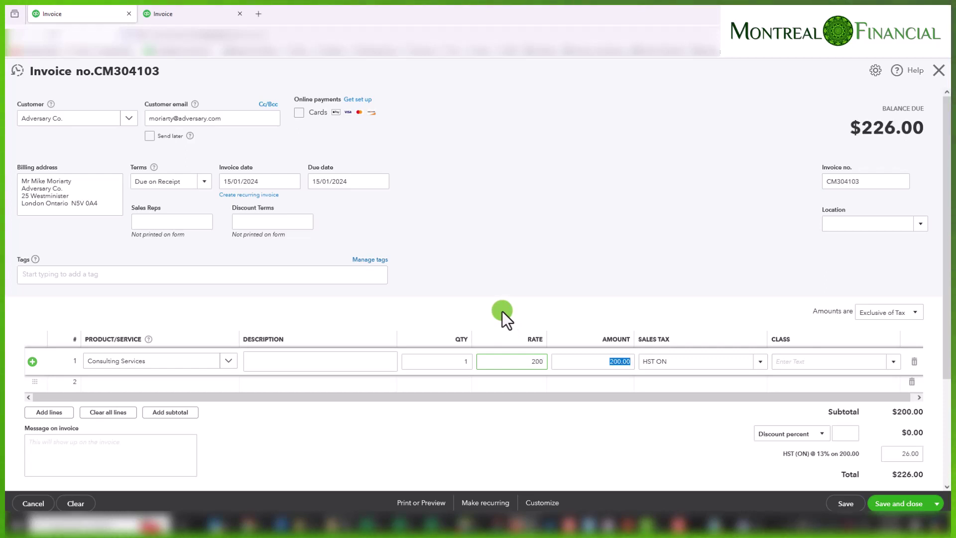
Review the $226.00 total and save invoice CM304103
{"action": "scroll", "coordinate": [533, 241], "scroll_direction": "down", "scroll_amount": 1}
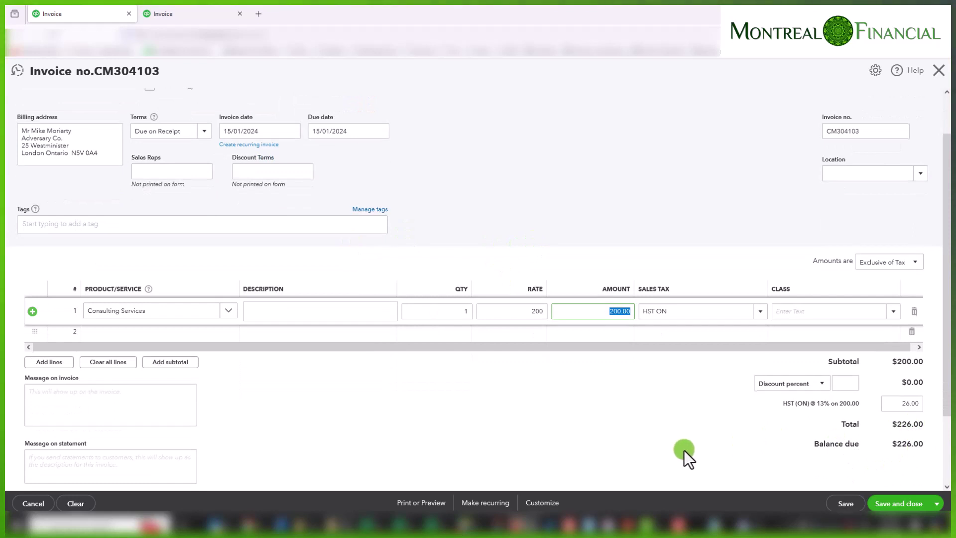
{"action": "scroll", "coordinate": [685, 447], "scroll_direction": "up", "scroll_amount": 1}
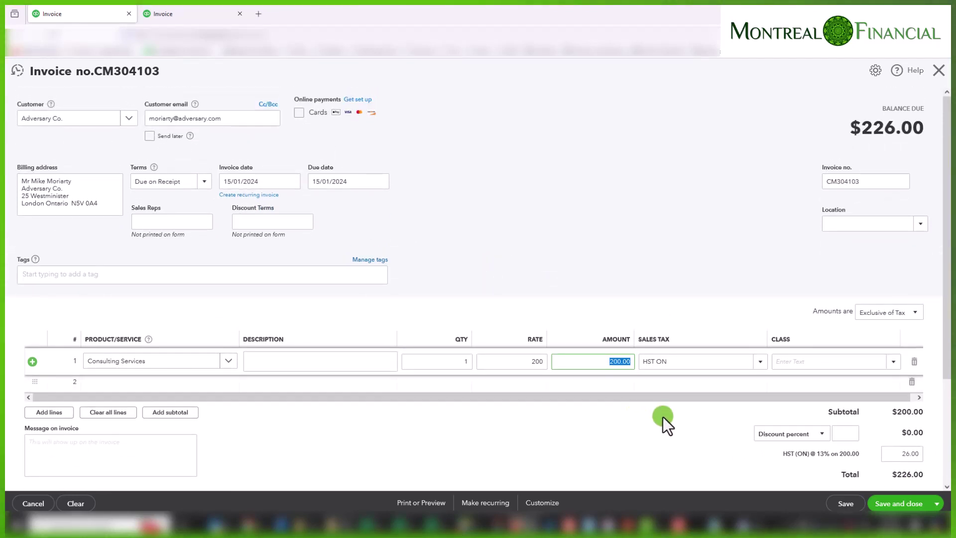
{"action": "scroll", "coordinate": [662, 418], "scroll_direction": "down", "scroll_amount": 1}
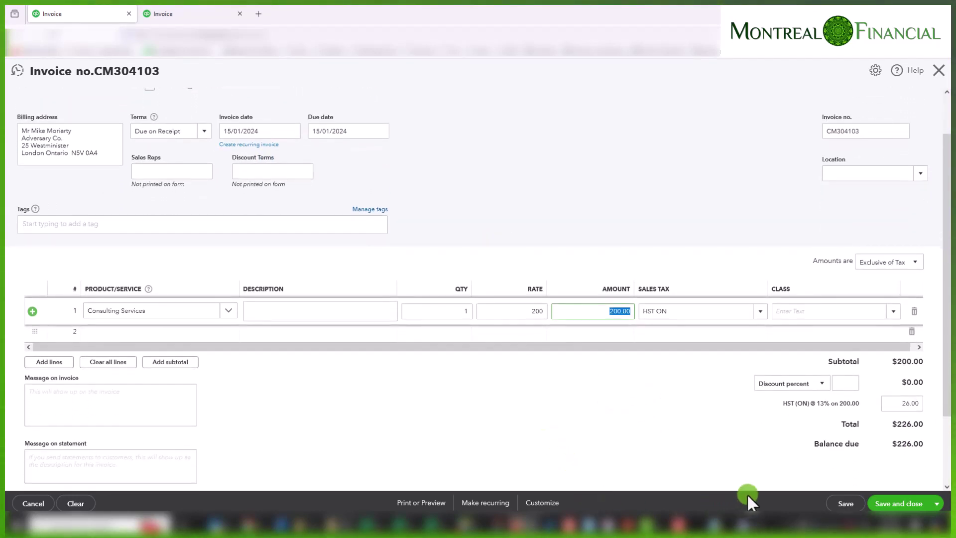
{"action": "left_click", "coordinate": [837, 503]}
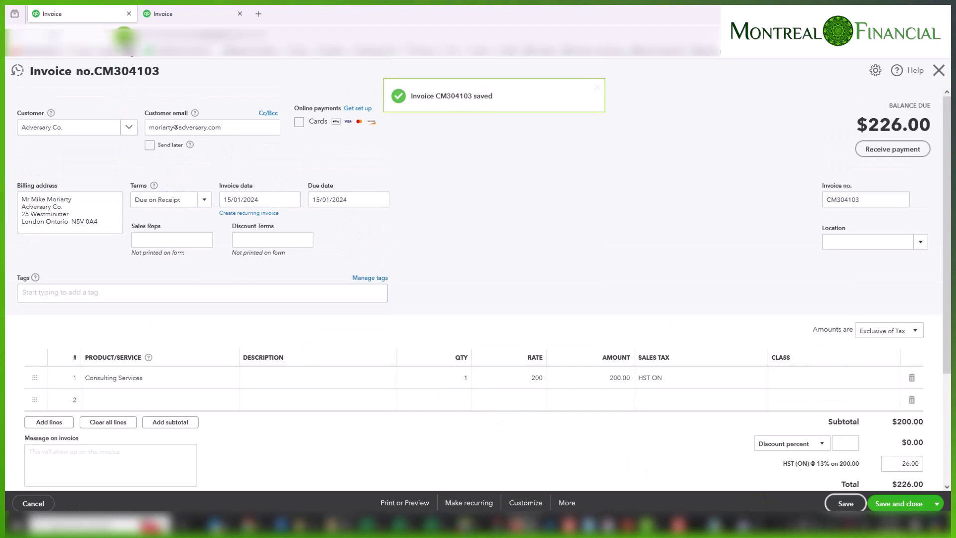
Open the Bank transactions page in the second browser tab
{"action": "left_click", "coordinate": [173, 11]}
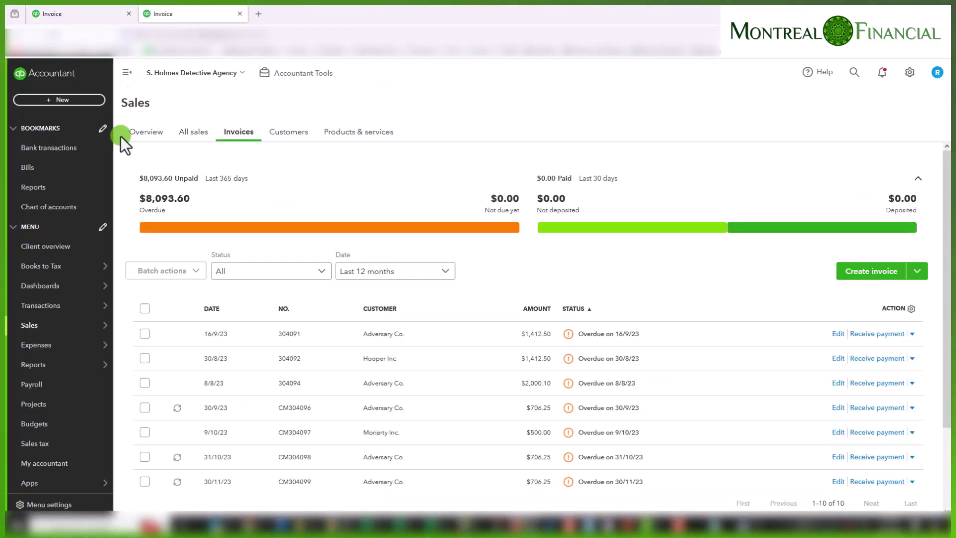
{"action": "mouse_move", "coordinate": [94, 305]}
{"action": "left_click", "coordinate": [163, 307]}
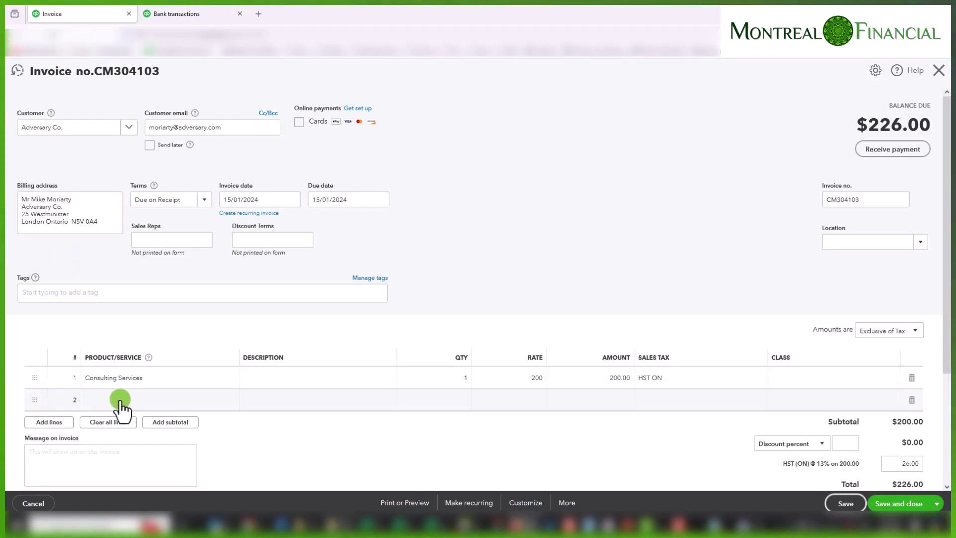
Close invoice CM304103 and reopen it for editing at line 2
{"action": "left_click", "coordinate": [938, 72]}
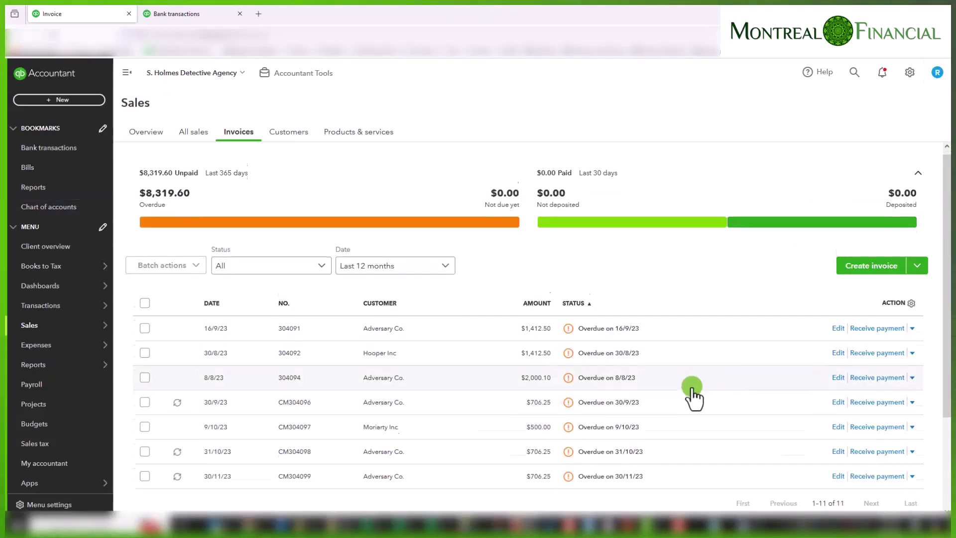
{"action": "scroll", "coordinate": [693, 395], "scroll_direction": "down", "scroll_amount": 3}
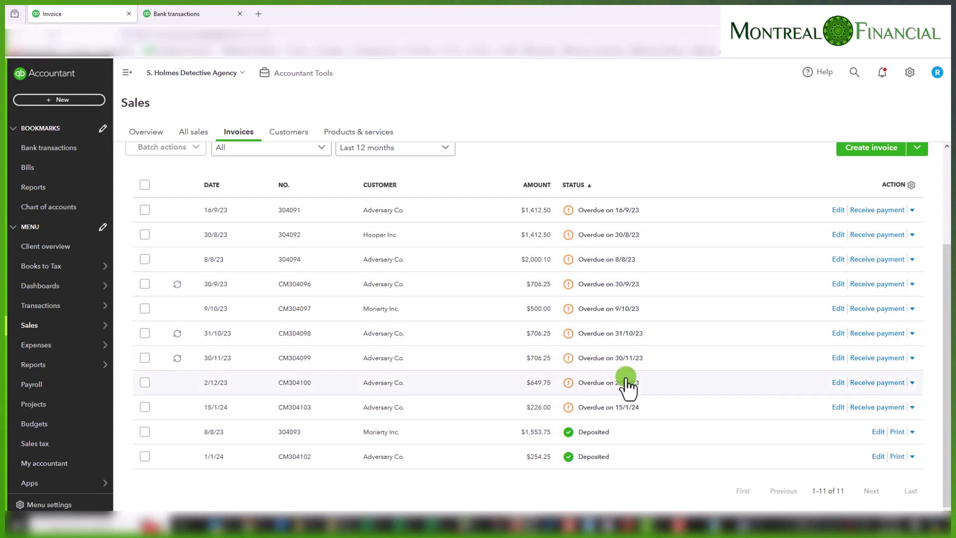
{"action": "left_click", "coordinate": [840, 408]}
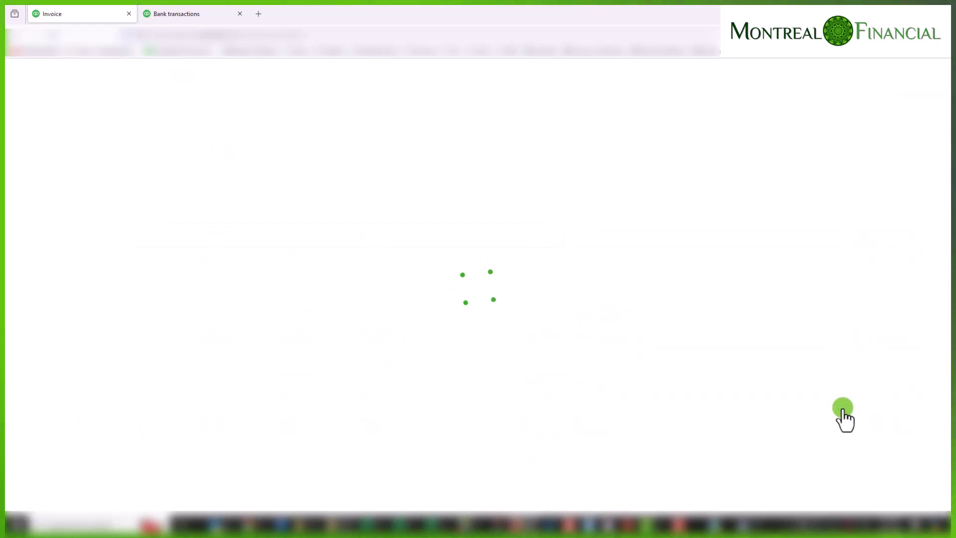
{"action": "left_click", "coordinate": [158, 400]}
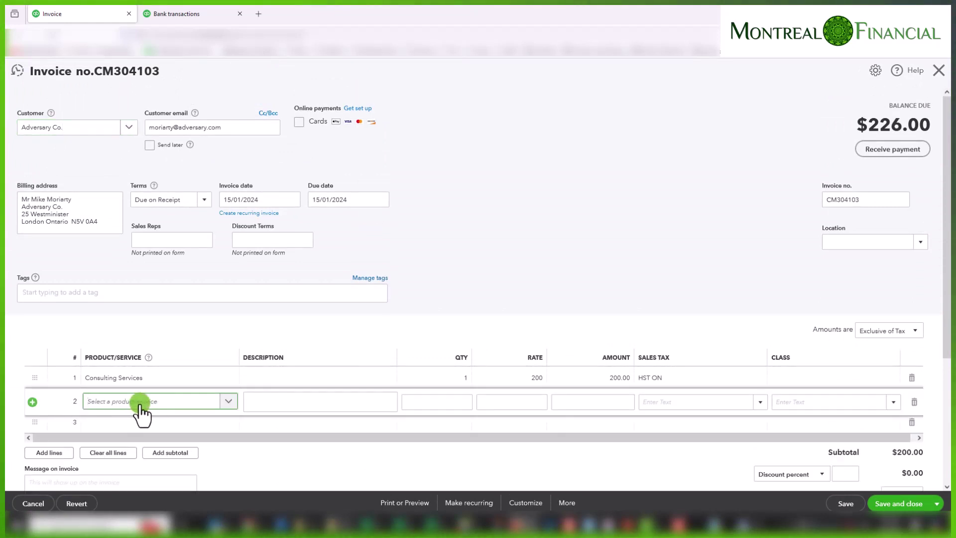
Enter 'Bank Charg' in line 2's Product/Service and add a new Bank Charges item
{"action": "left_click", "coordinate": [155, 397]}
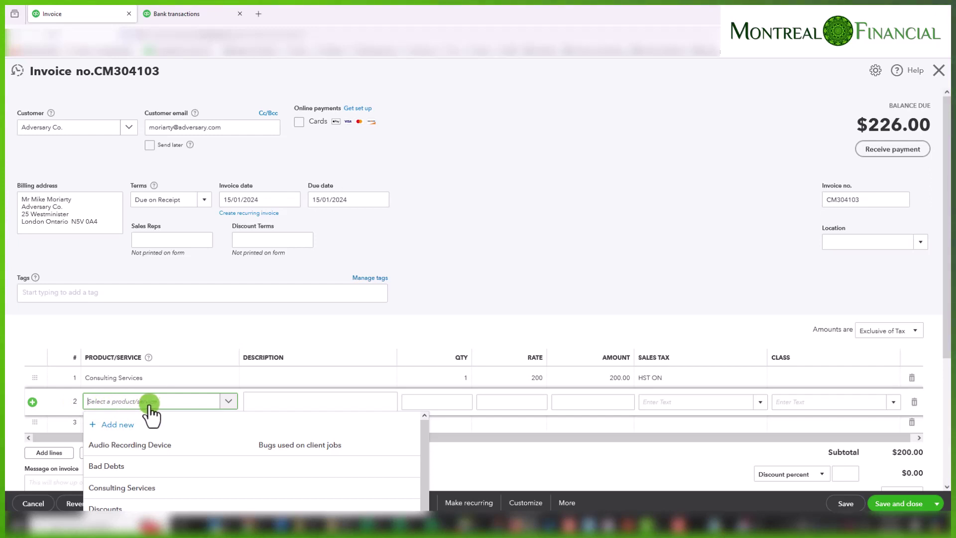
{"action": "type", "text": "B"}
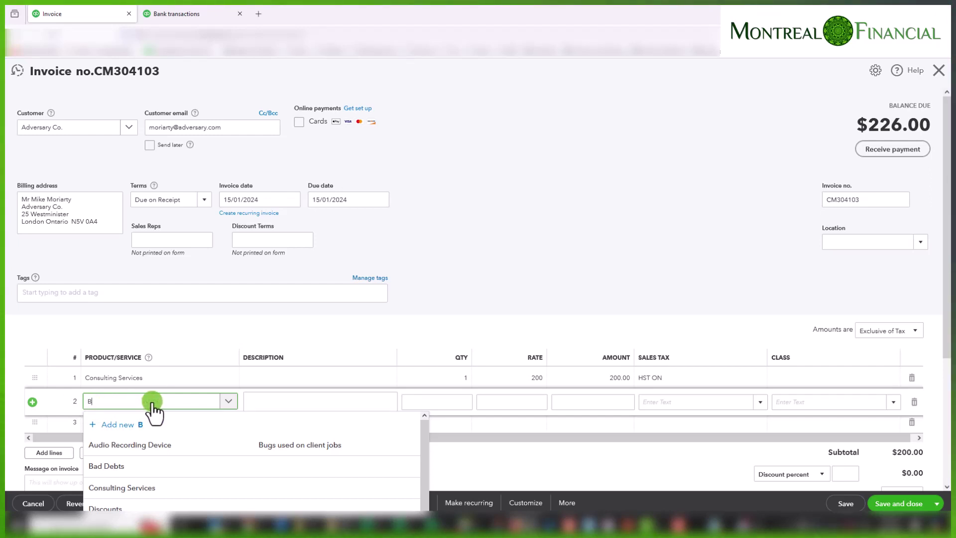
{"action": "type", "text": "ank Char"}
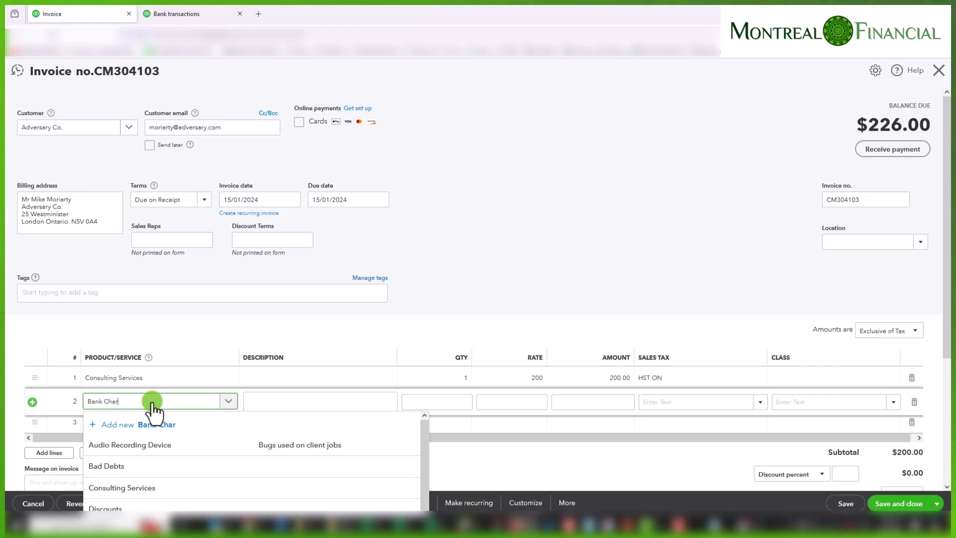
{"action": "type", "text": "ges"}
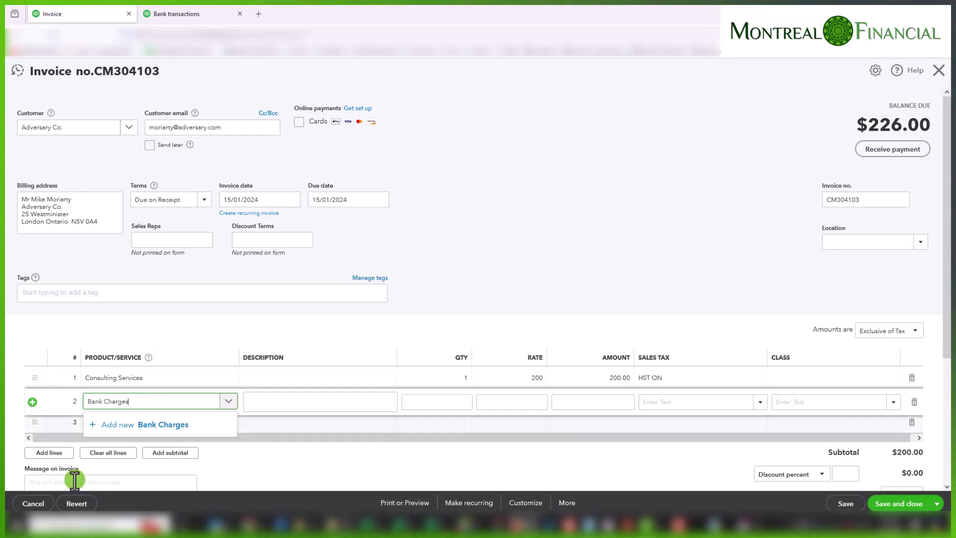
{"action": "left_click", "coordinate": [174, 432]}
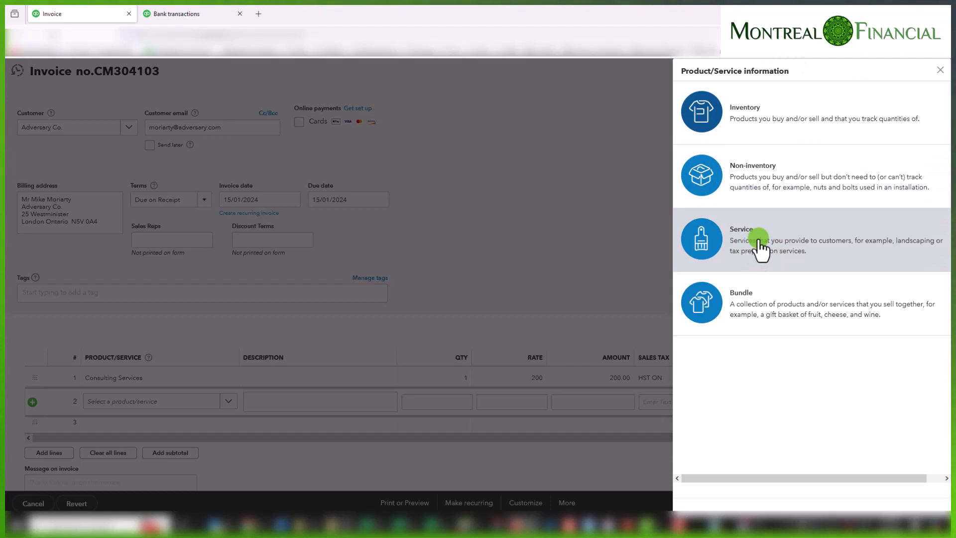
Save Bank Charges as a service item: Bank charges income account, Exempt sales tax
{"action": "left_click", "coordinate": [760, 245]}
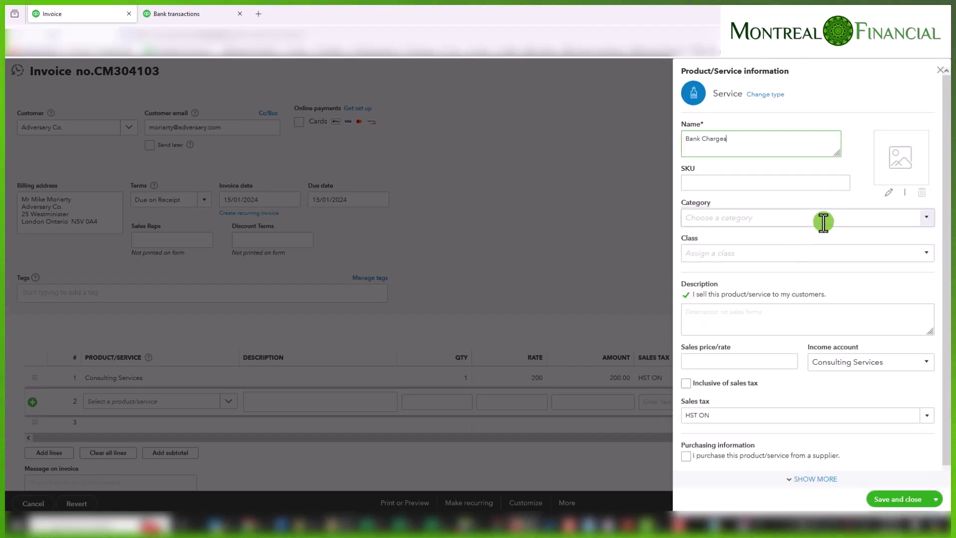
{"action": "left_click", "coordinate": [882, 365]}
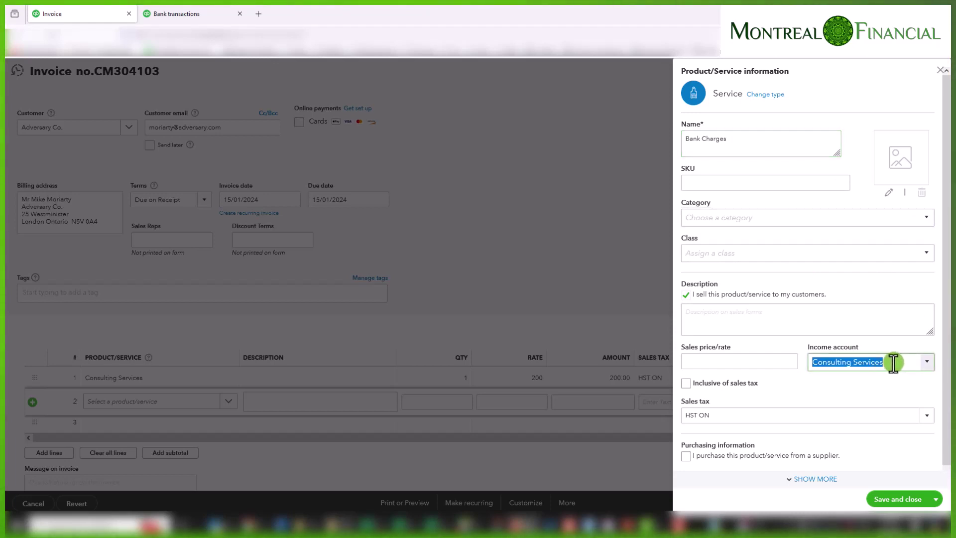
{"action": "type", "text": "Bank charges"}
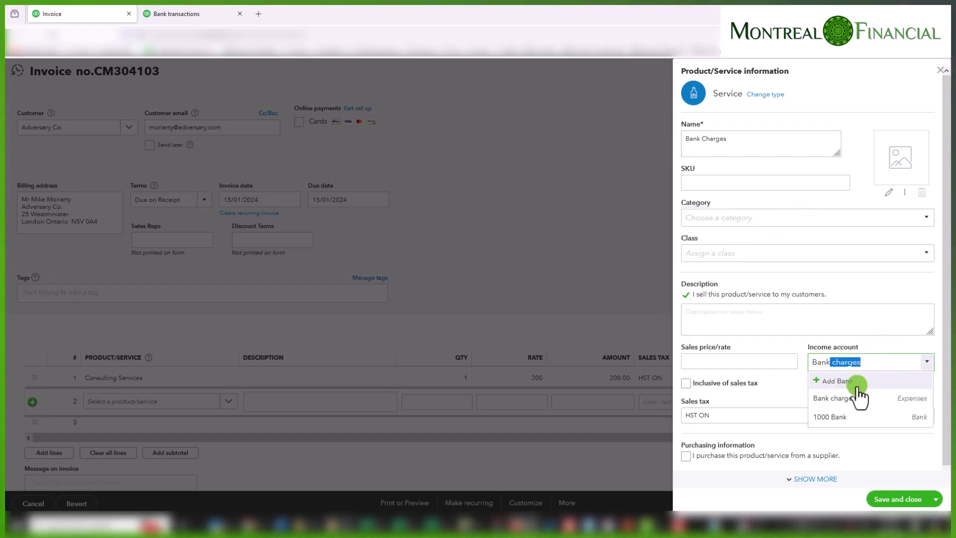
{"action": "left_click", "coordinate": [851, 396]}
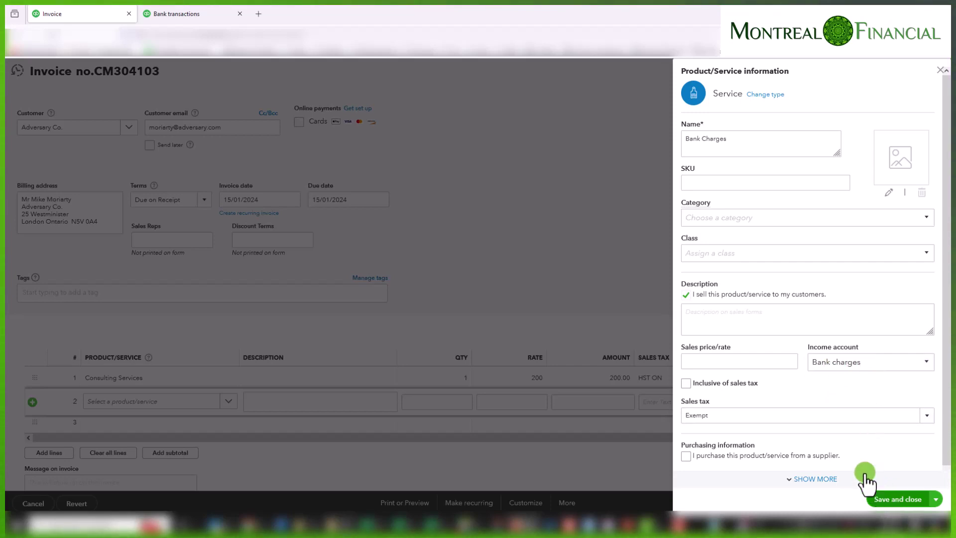
{"action": "left_click", "coordinate": [720, 415]}
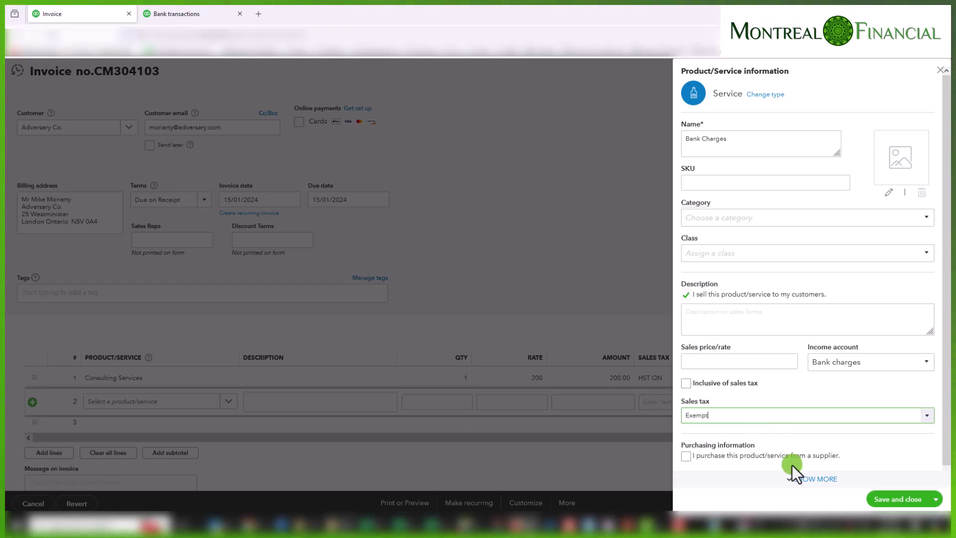
{"action": "left_click", "coordinate": [903, 500]}
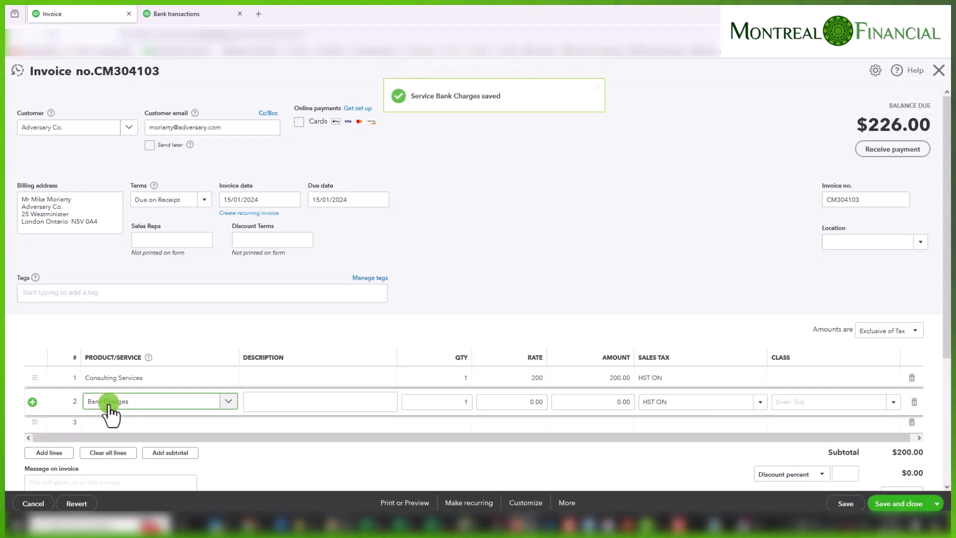
Check the Stripe deposit, then enter 226-219.63 as line 2's rate, giving 6.37
{"action": "left_click", "coordinate": [503, 401]}
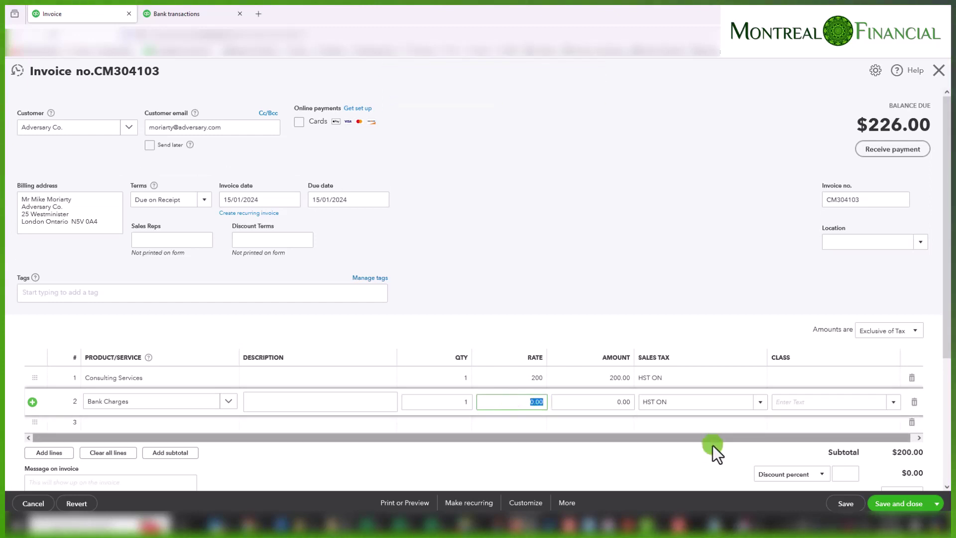
{"action": "scroll", "coordinate": [716, 439], "scroll_direction": "down", "scroll_amount": 1}
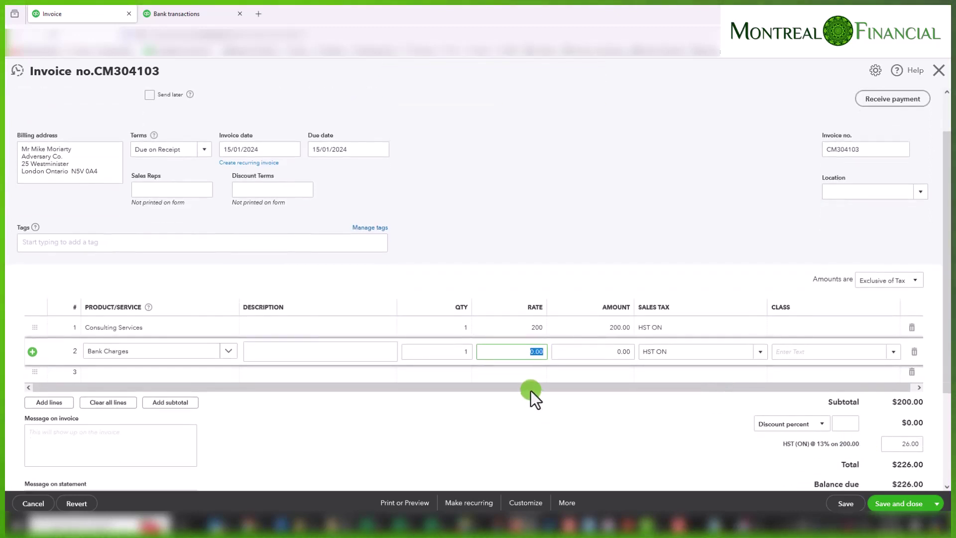
{"action": "left_click", "coordinate": [188, 12]}
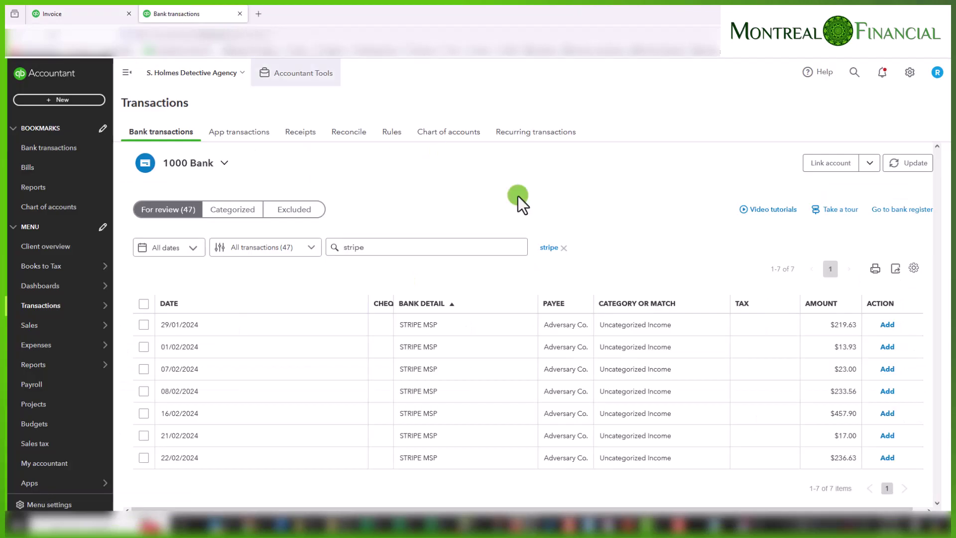
{"action": "left_click", "coordinate": [66, 12]}
{"action": "left_click", "coordinate": [527, 351]}
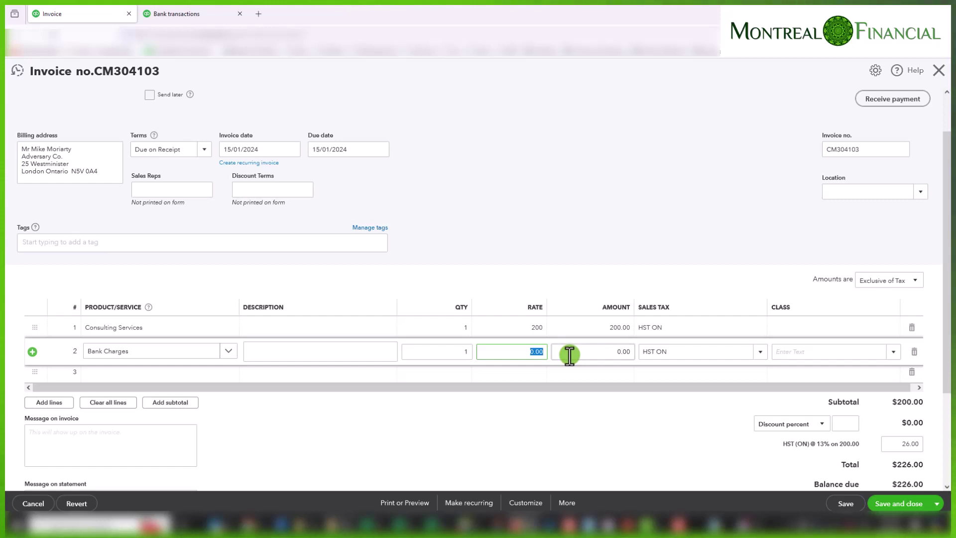
{"action": "type", "text": "226-"}
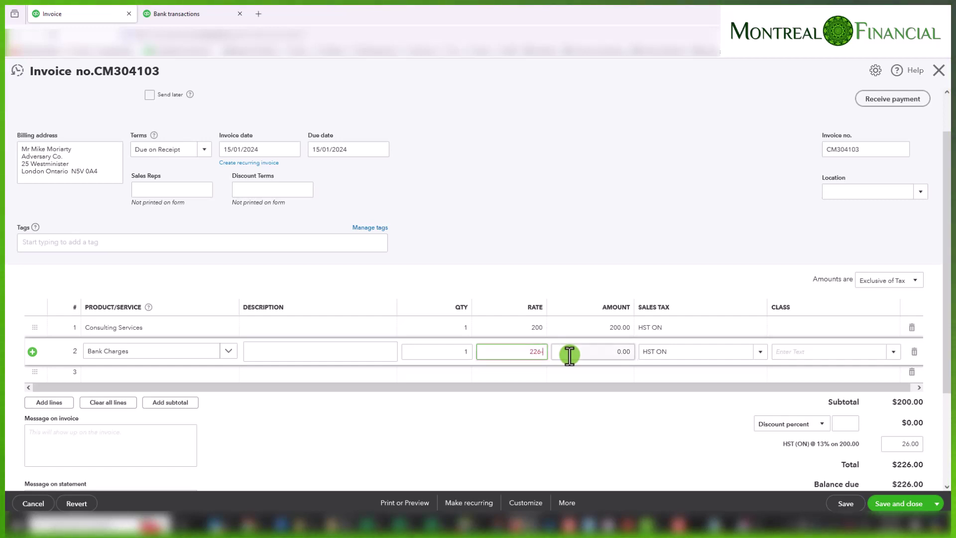
{"action": "type", "text": "219.6"}
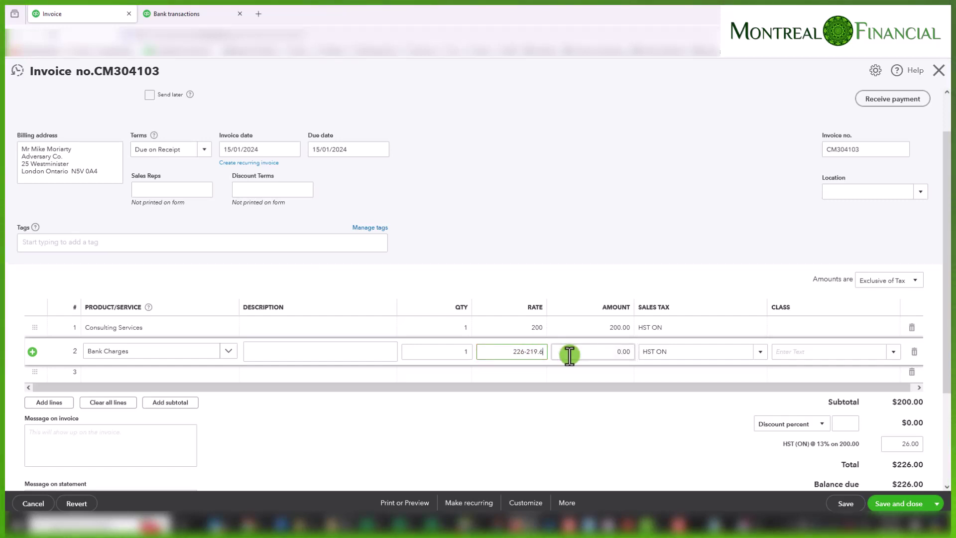
{"action": "type", "text": "3"}
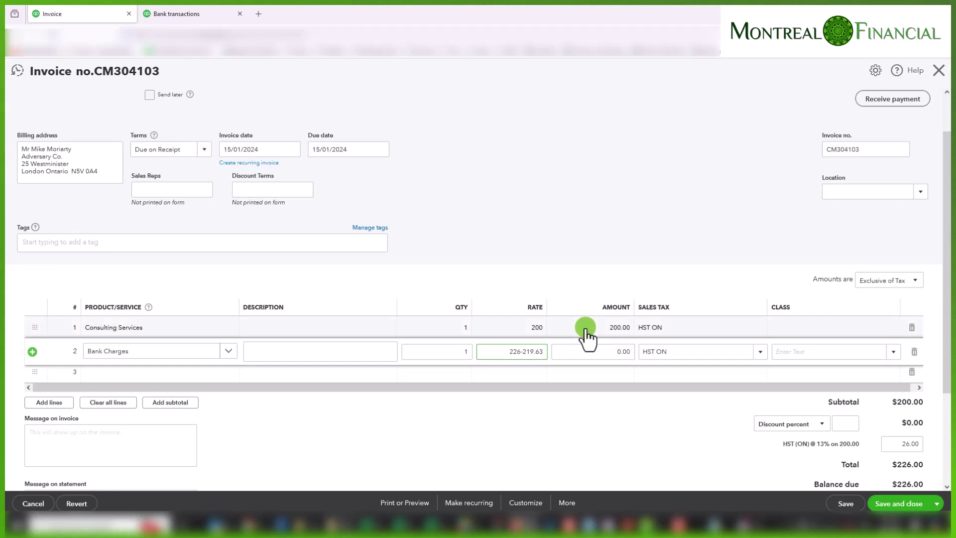
{"action": "left_click", "coordinate": [452, 351]}
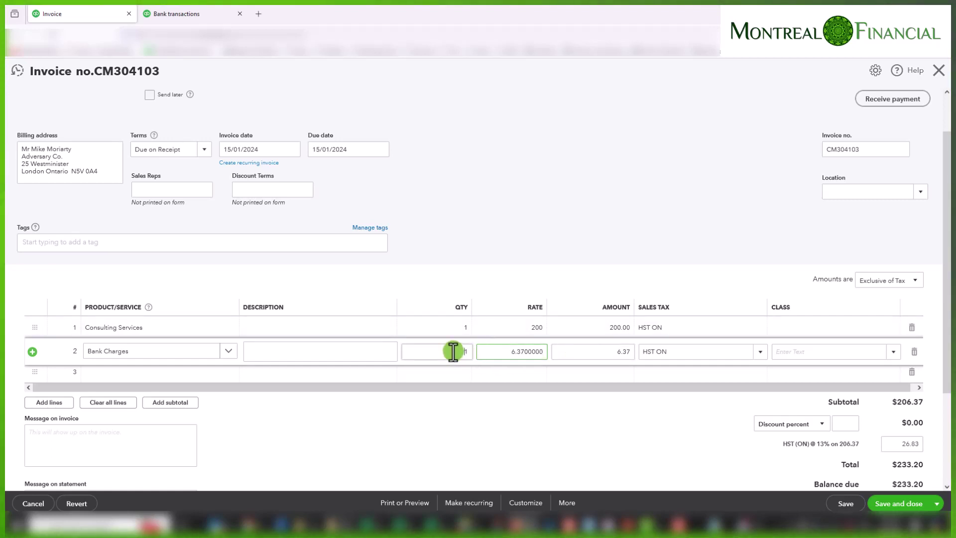
{"action": "left_click", "coordinate": [504, 352]}
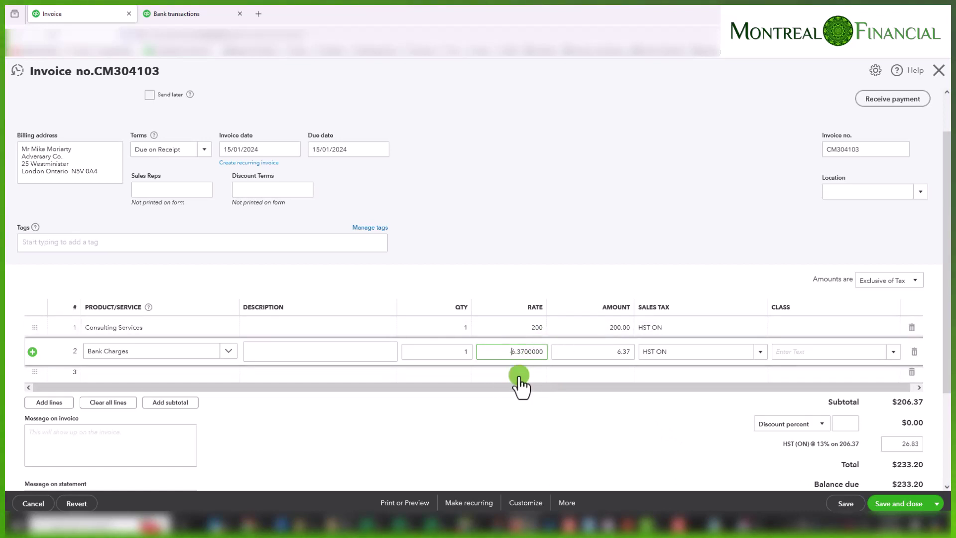
Make the Bank Charges line rate negative, -6.37
{"action": "key", "text": "BackSpace"}
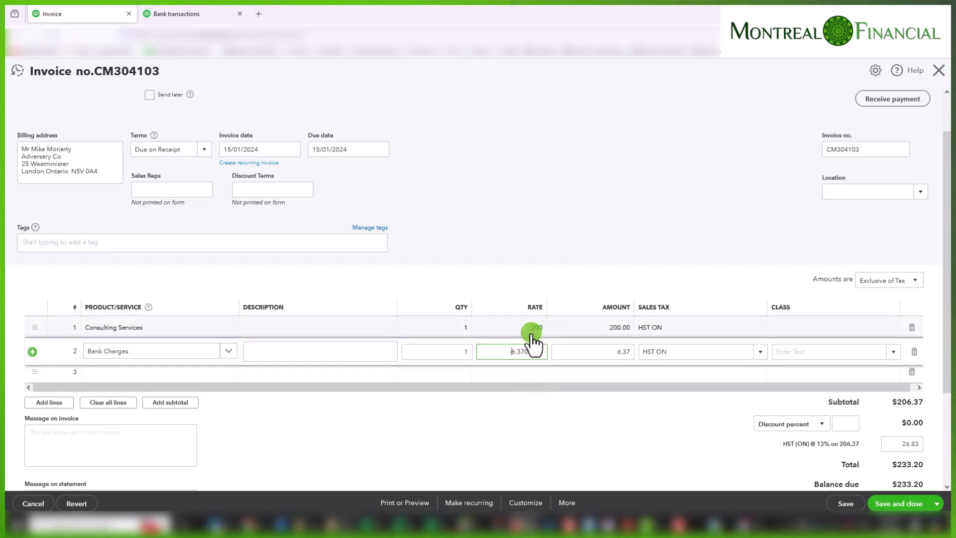
{"action": "key", "text": "Tab"}
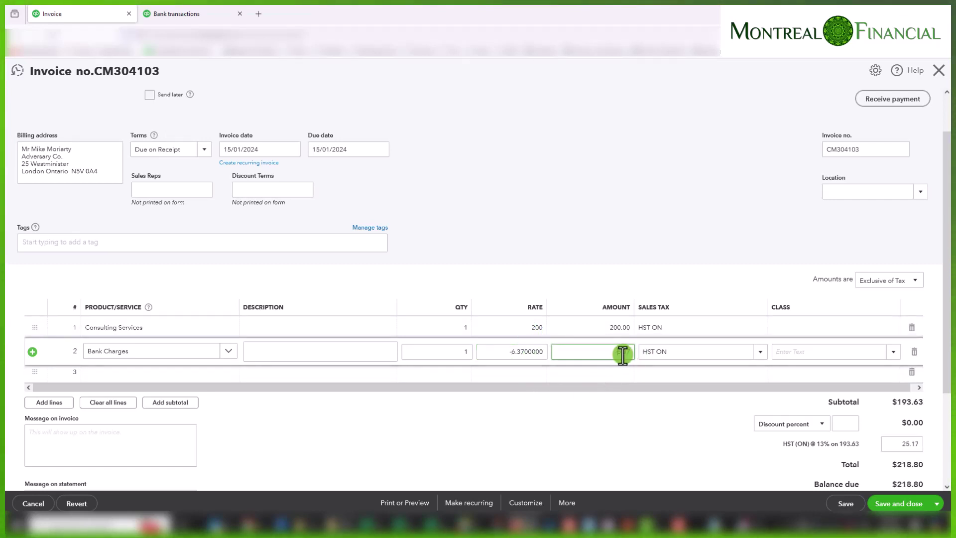
{"action": "left_click", "coordinate": [527, 353]}
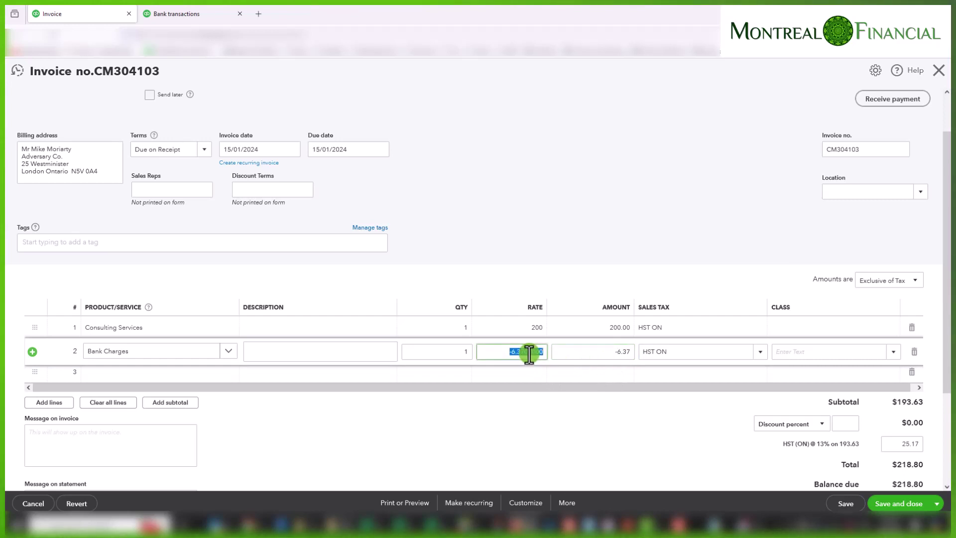
{"action": "left_click_drag", "start_coordinate": [524, 353], "coordinate": [565, 351]}
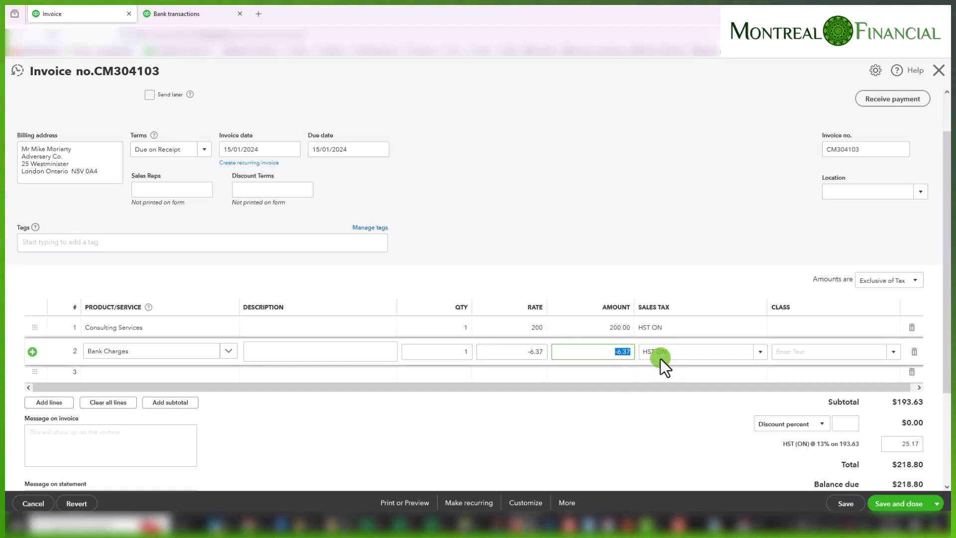
Set the Bank Charges line to Exempt, bringing the invoice total to $219.63
{"action": "left_click", "coordinate": [675, 351]}
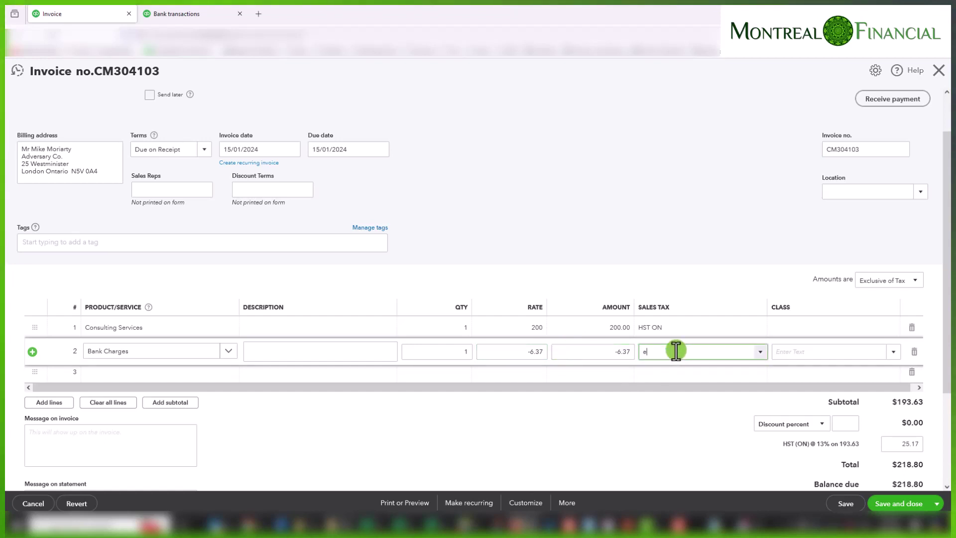
{"action": "type", "text": "e"}
{"action": "left_click", "coordinate": [681, 406]}
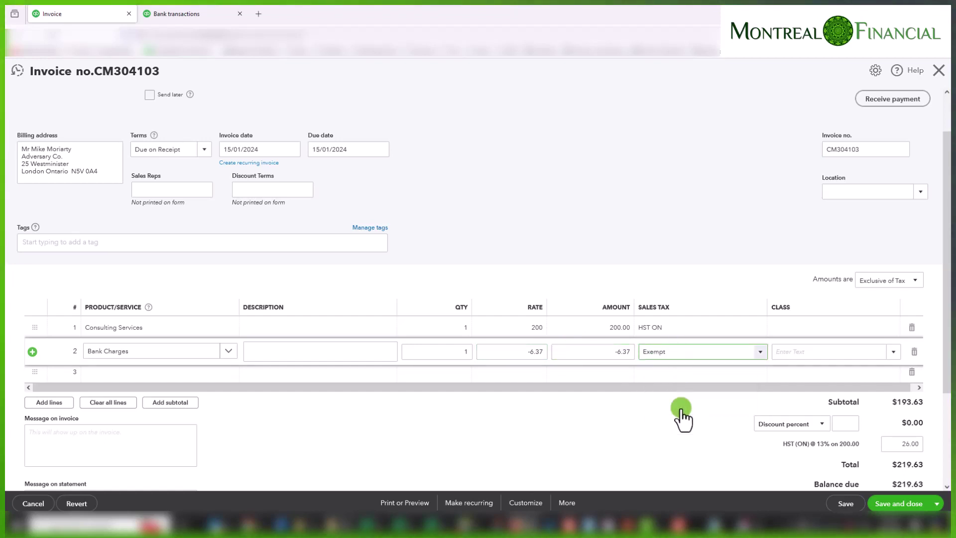
{"action": "scroll", "coordinate": [655, 380], "scroll_direction": "down", "scroll_amount": 1}
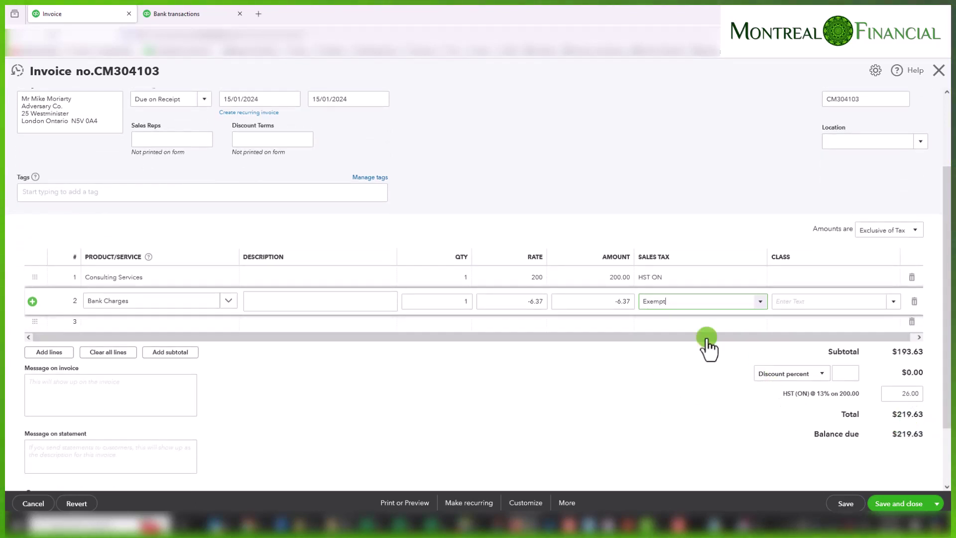
{"action": "left_click", "coordinate": [199, 14]}
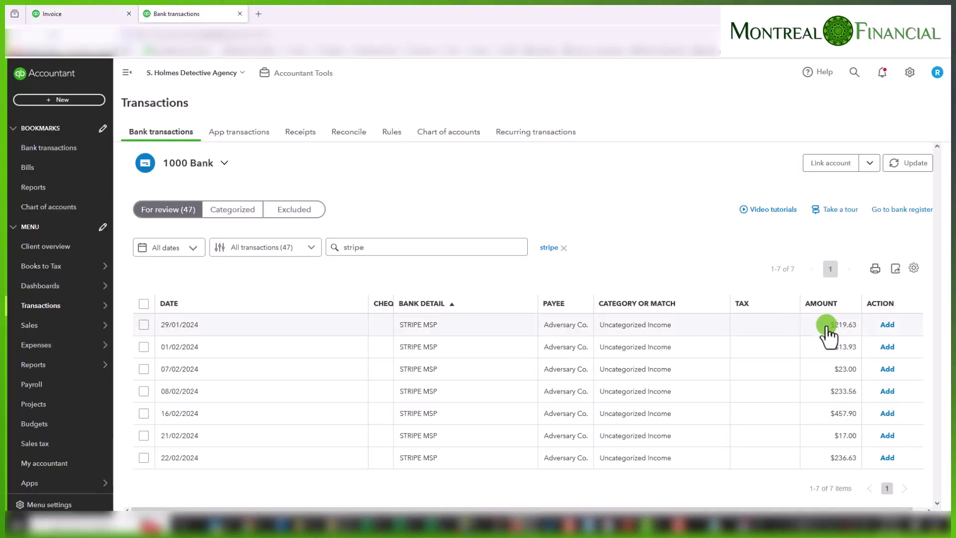
Match the 29/01/2024 STRIPE MSP deposit to invoice CM304103 for $219.63
{"action": "left_click", "coordinate": [59, 13]}
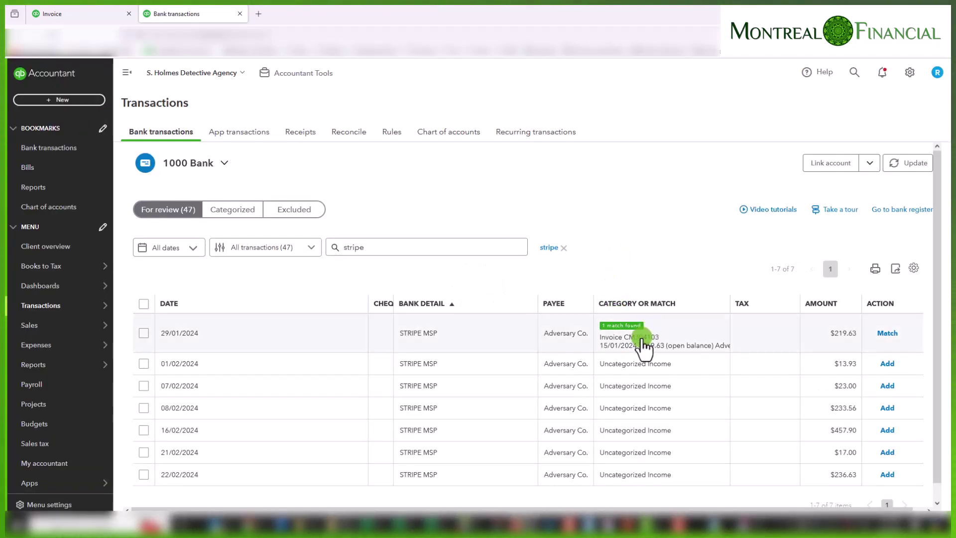
{"action": "left_click", "coordinate": [566, 342]}
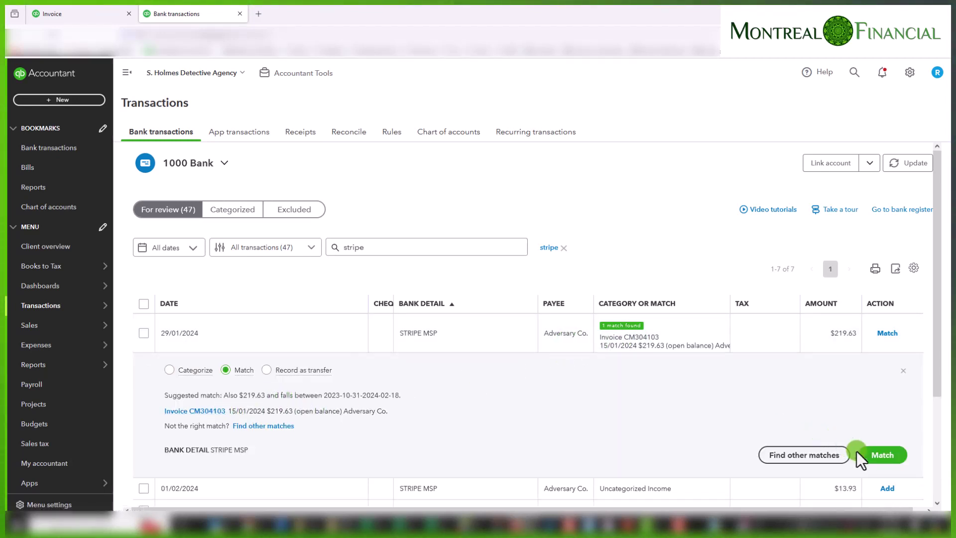
{"action": "left_click", "coordinate": [883, 455]}
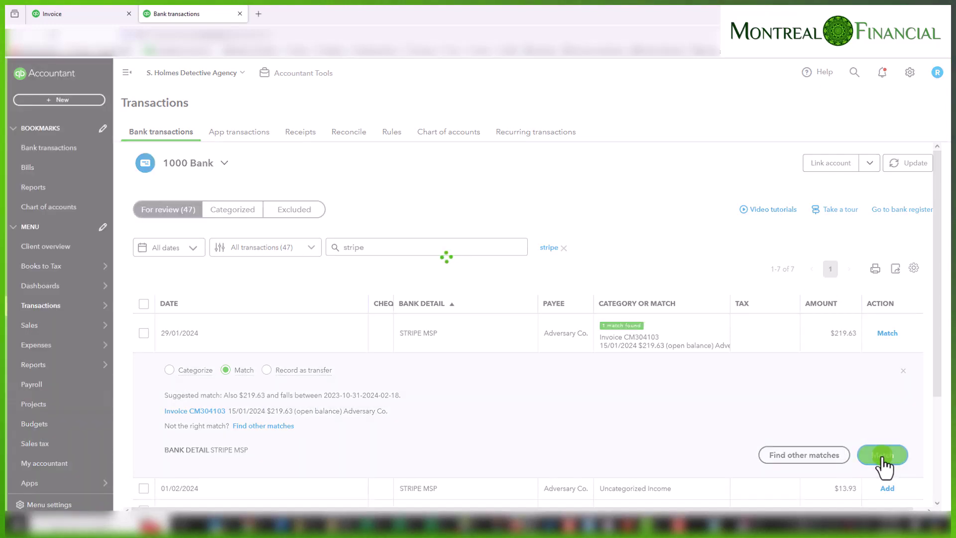